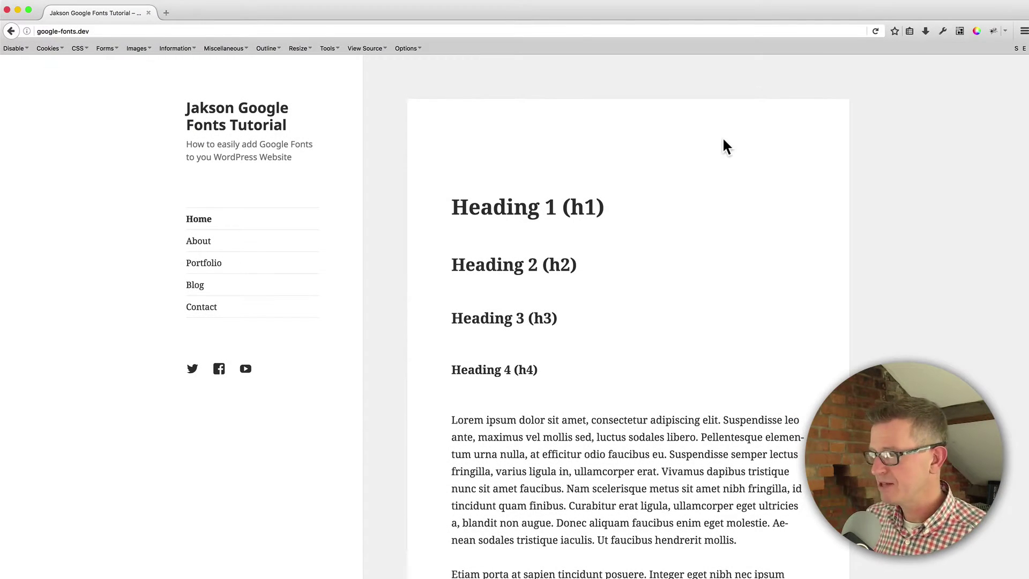
# Step: Switch from Firefox to Chrome, where the WordPress admin Dashboard is open
pyautogui.press('super+Tab')
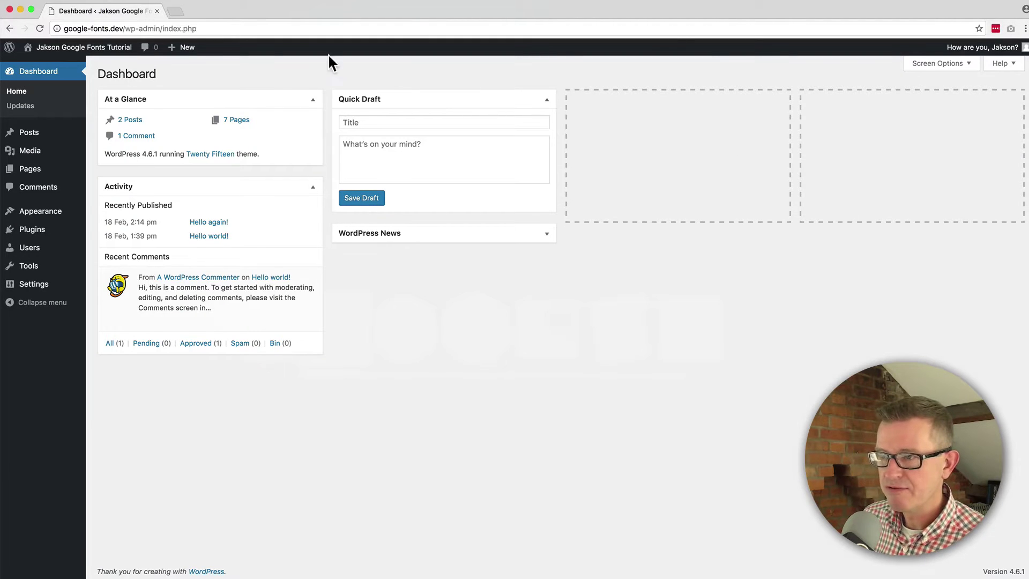
# Step: Go to Plugins > Add New and copy 'Easy Google Fonts' from the note
pyautogui.moveTo(14, 220)
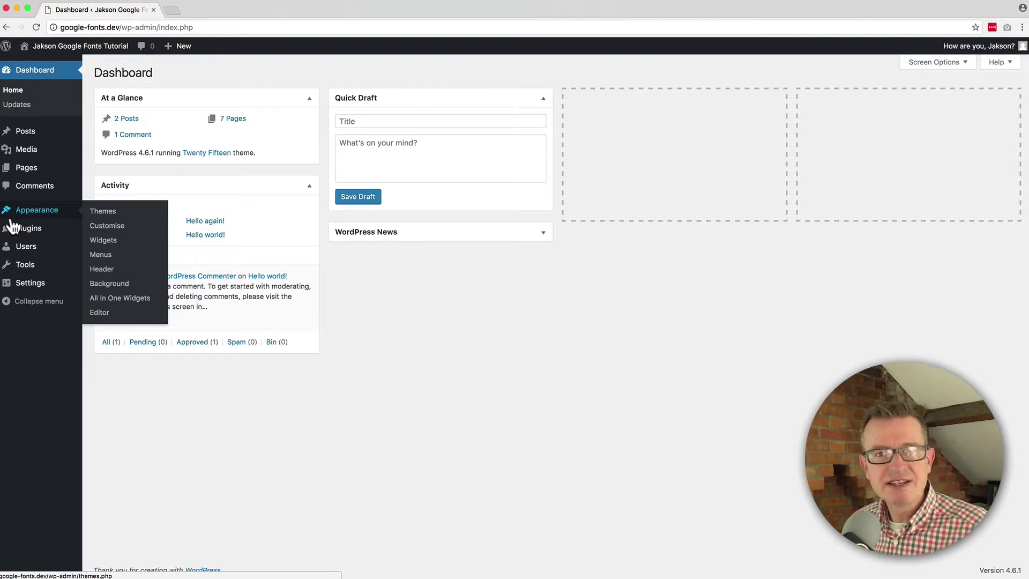
pyautogui.moveTo(24, 230)
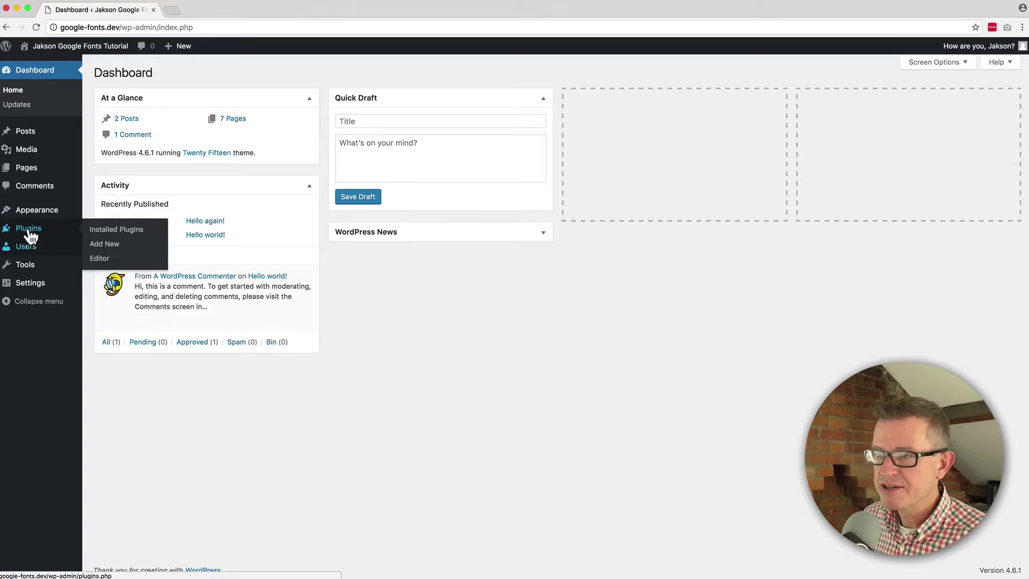
pyautogui.click(129, 247)
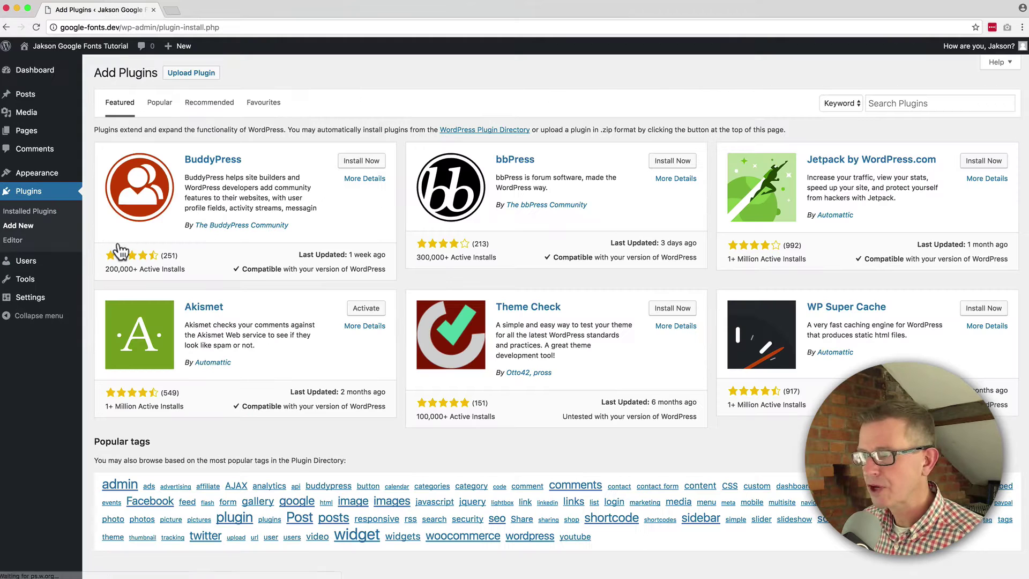
pyautogui.press('super+Tab')
pyautogui.press('super+Tab')
pyautogui.press('super+Tab')
pyautogui.press('super+Tab')
pyautogui.press('super+Tab')
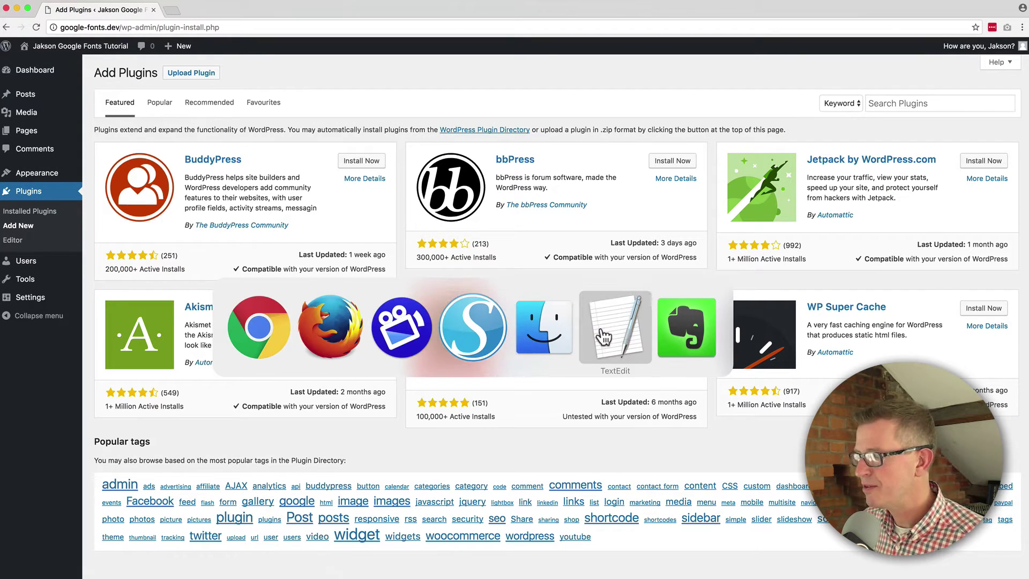
pyautogui.click(429, 227)
pyautogui.moveTo(416, 229); pyautogui.dragTo(350, 230)
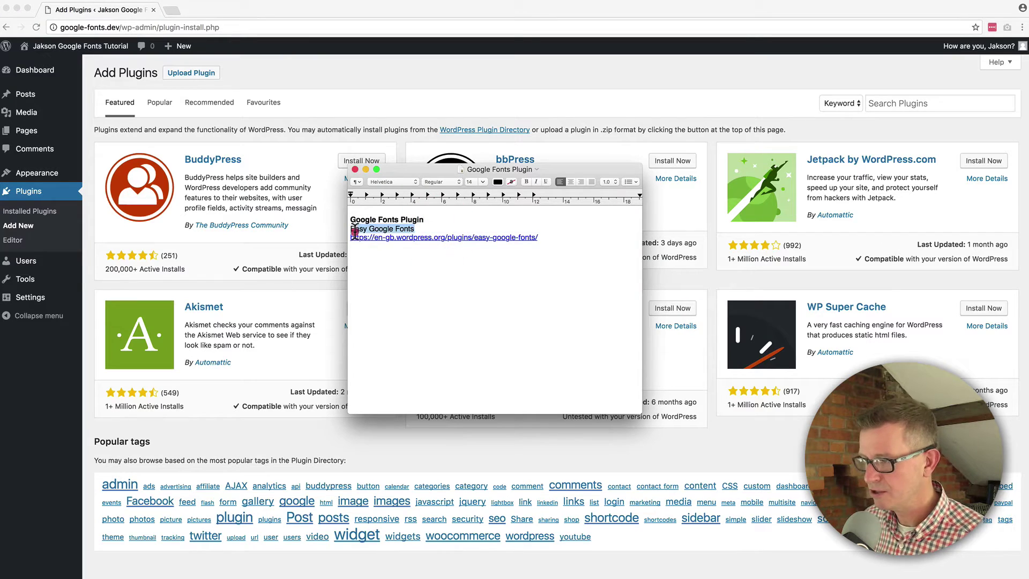
pyautogui.press('super+c')
pyautogui.press('super+Tab')
# Step: Search plugins for 'Easy Google Fonts', then install and activate it
pyautogui.click(880, 103)
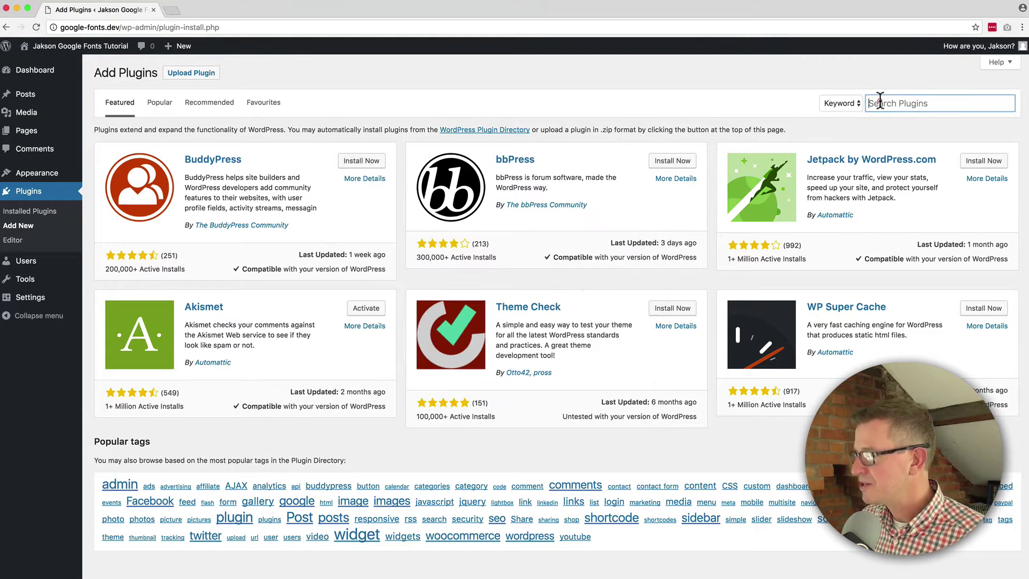
pyautogui.press('super+v')
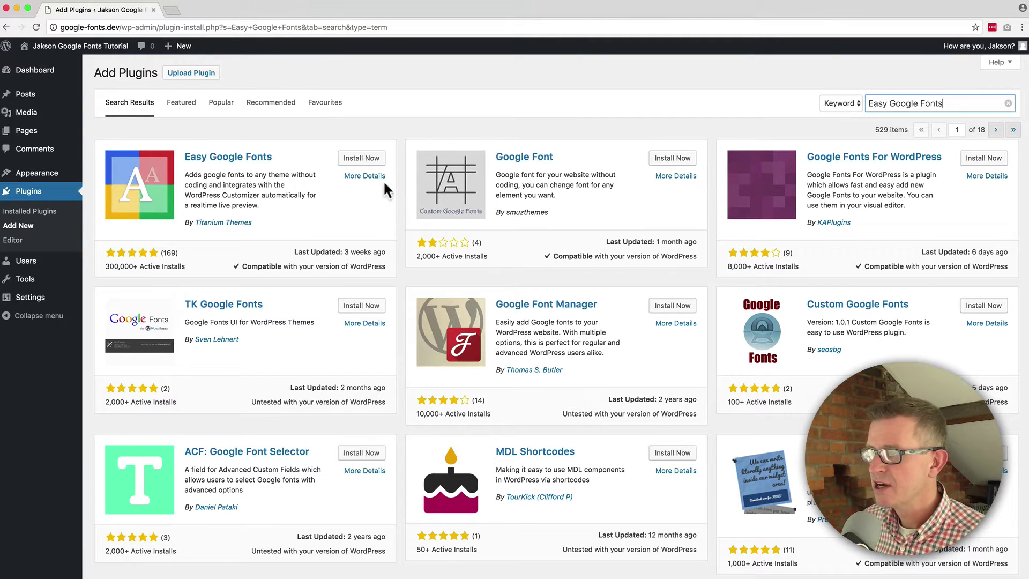
pyautogui.click(369, 158)
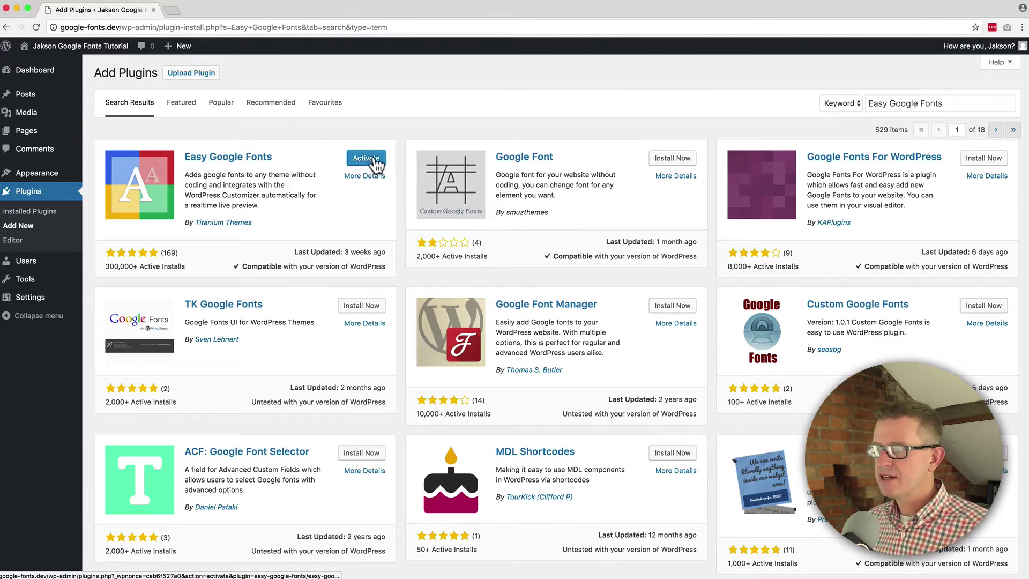
pyautogui.click(377, 162)
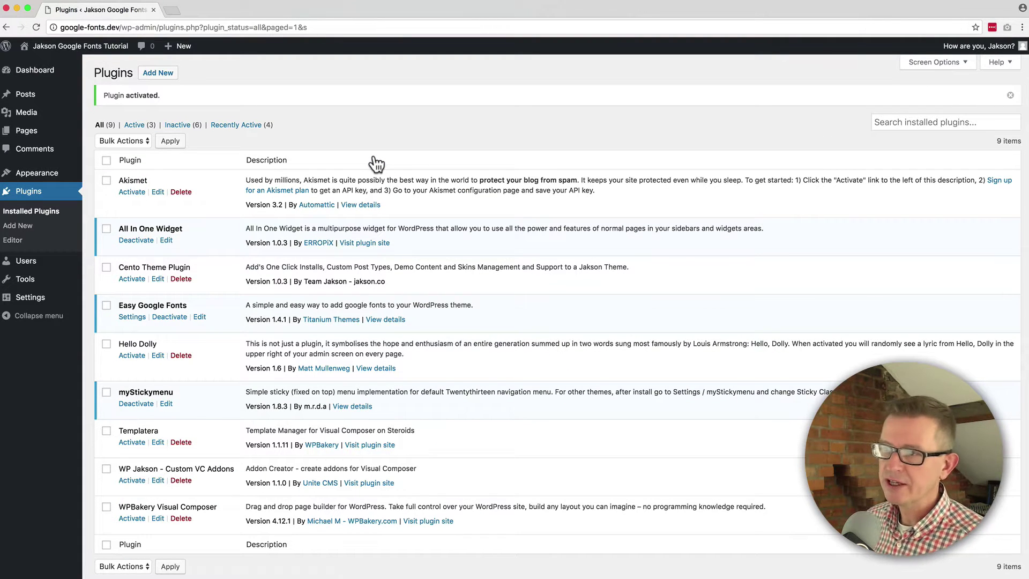
# Step: In Customise > Typography > Default Typography, expand Heading 1's Edit Font options
pyautogui.moveTo(53, 177)
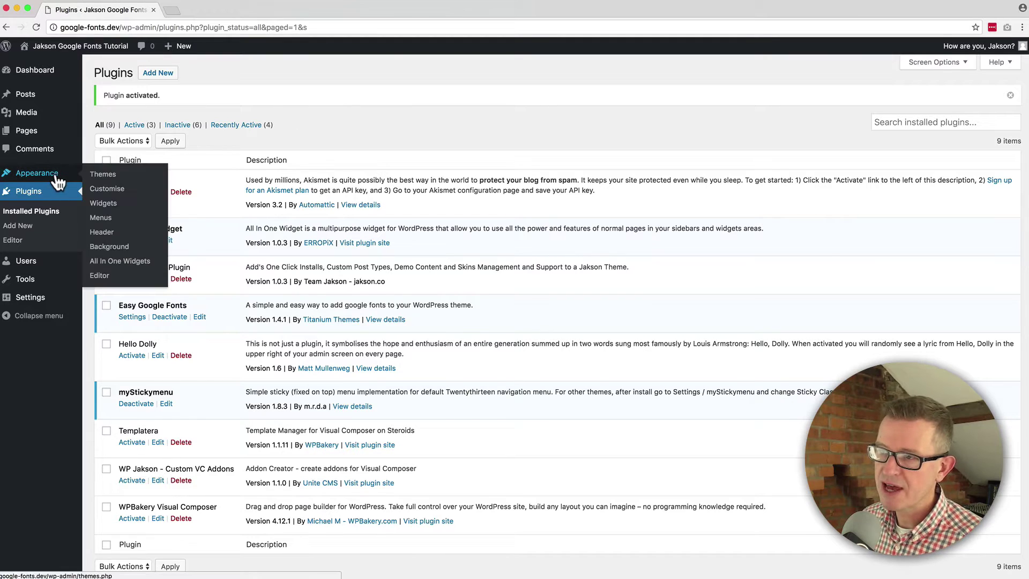
pyautogui.click(122, 193)
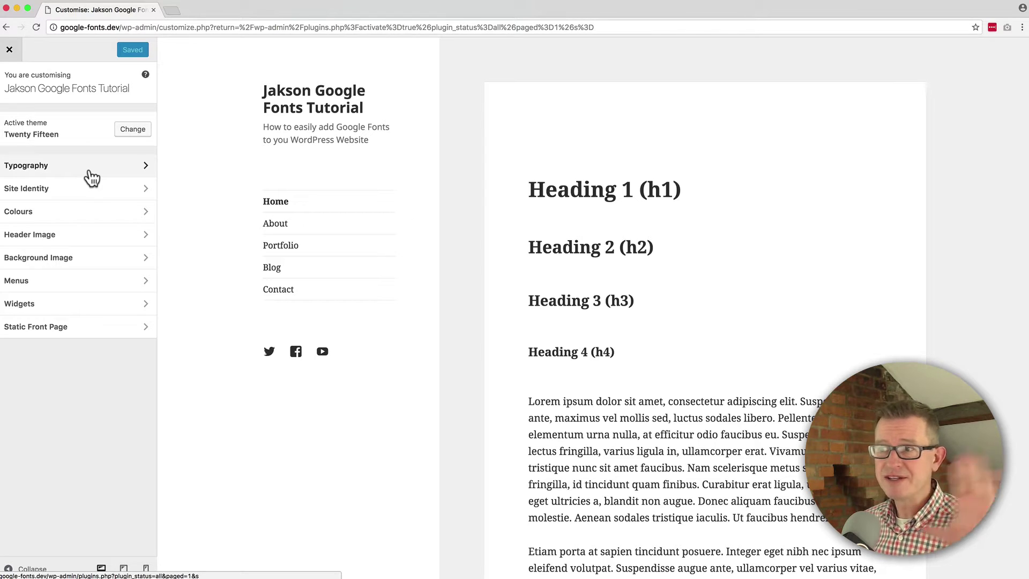
pyautogui.click(89, 170)
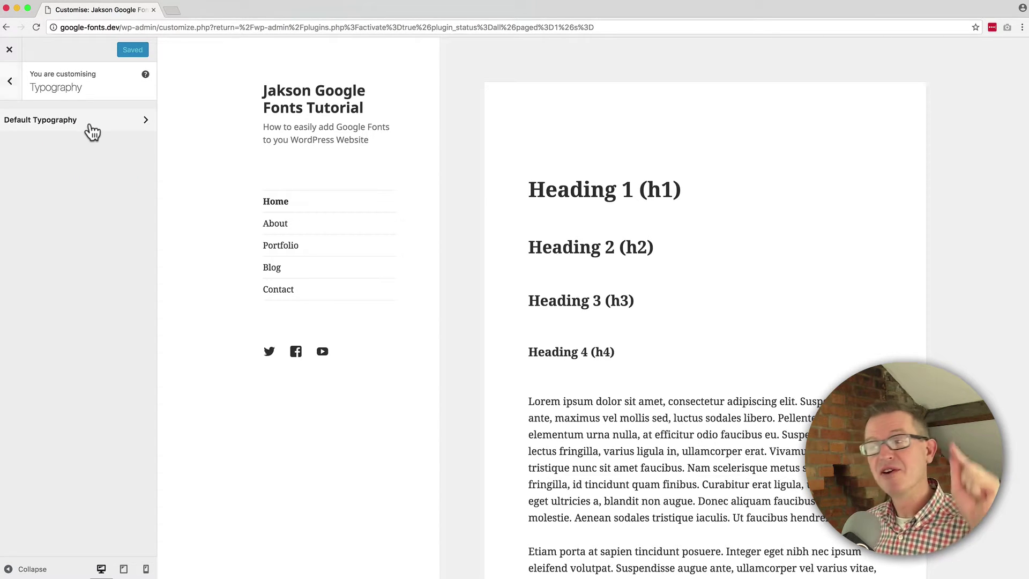
pyautogui.click(93, 131)
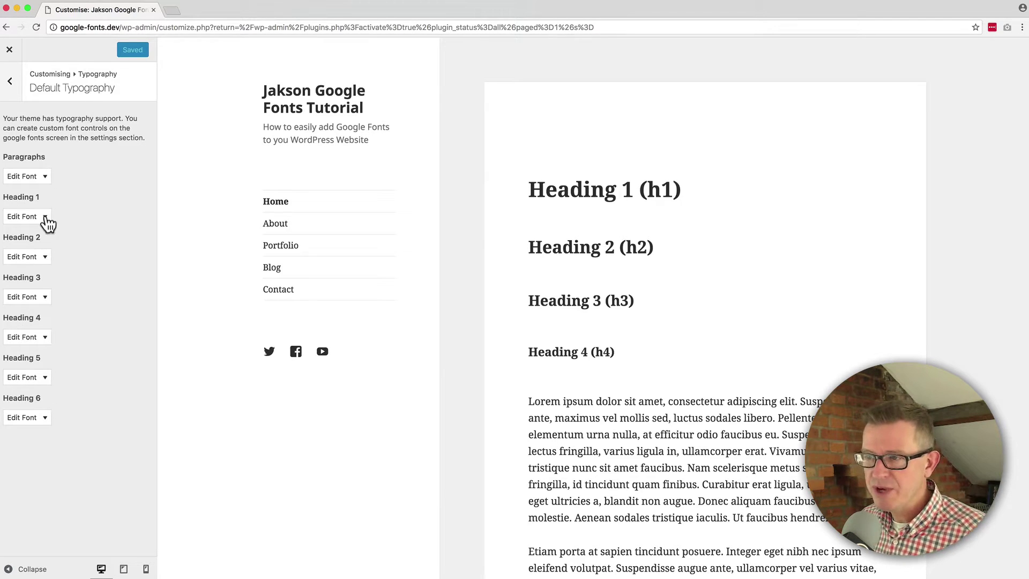
pyautogui.click(33, 217)
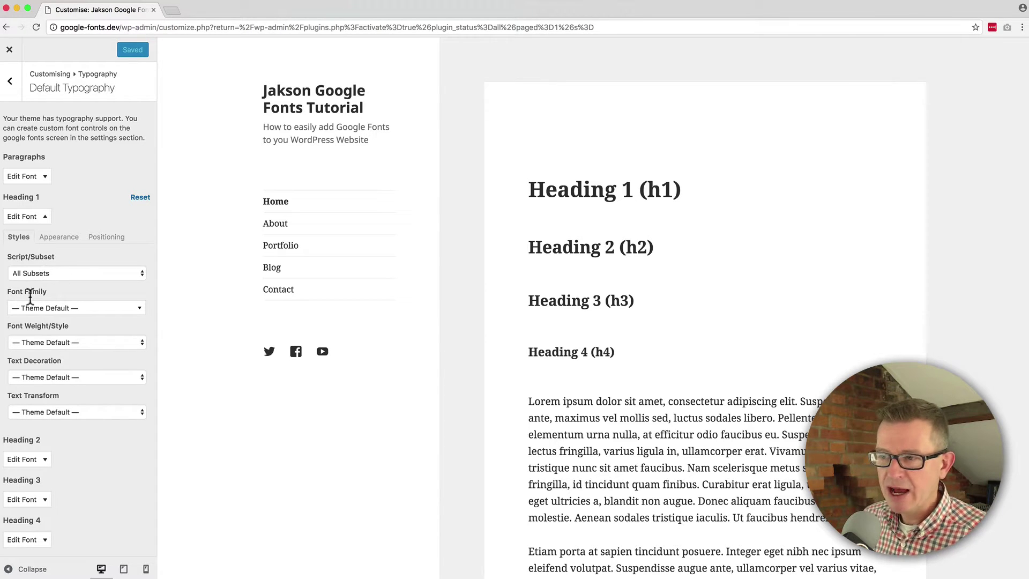
# Step: Preview Heading 1 in the Alice, Alike, Alike Angular and Almendra fonts
pyautogui.click(84, 308)
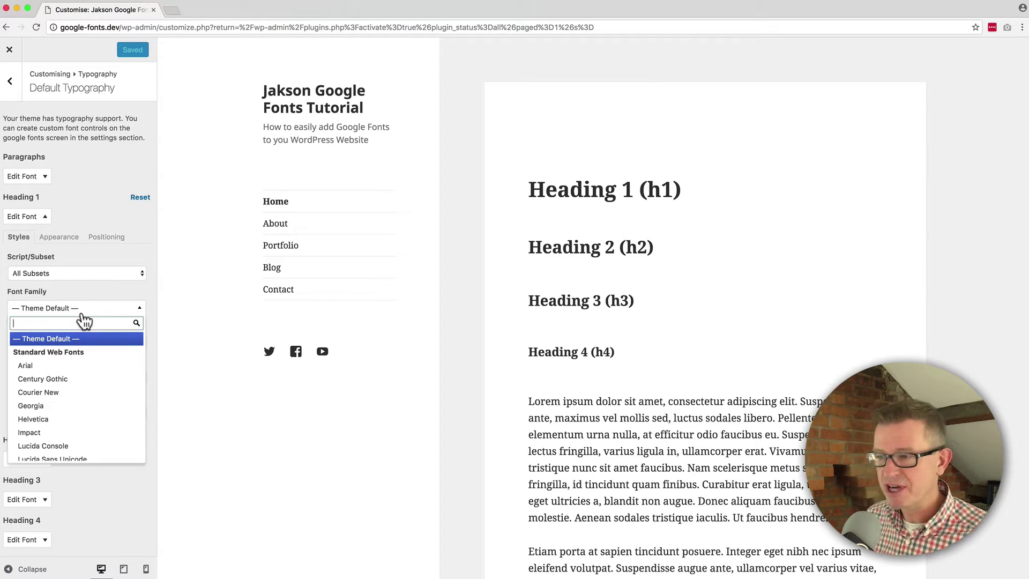
pyautogui.scroll(-1, 91, 391)
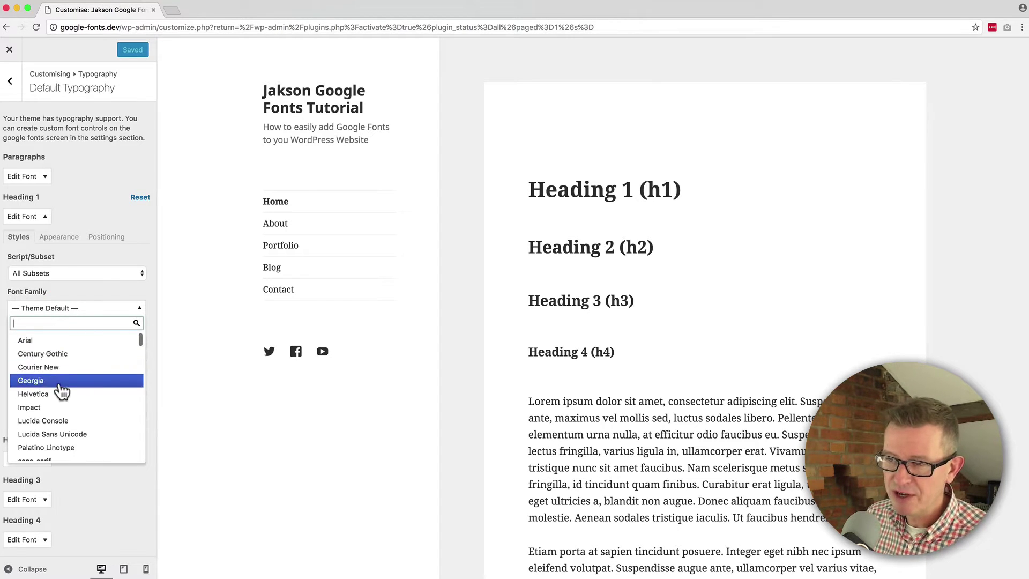
pyautogui.scroll(1, 64, 383)
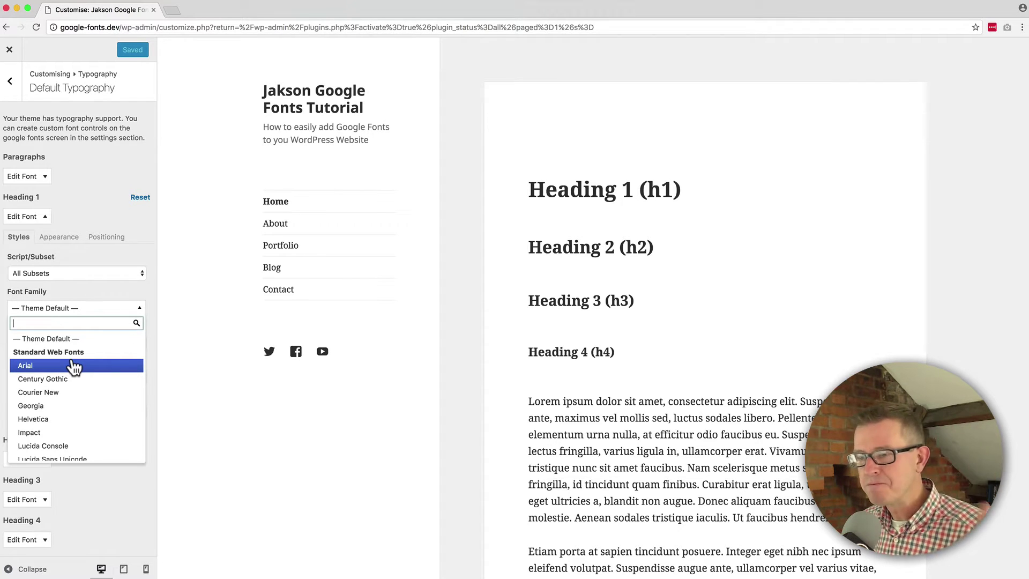
pyautogui.scroll(-6, 74, 367)
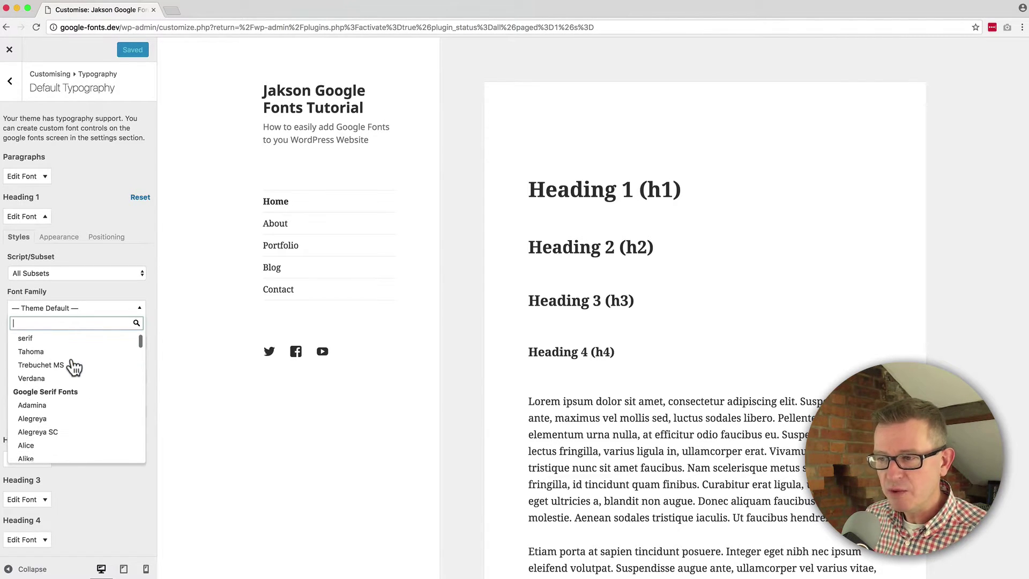
pyautogui.scroll(-2, 74, 367)
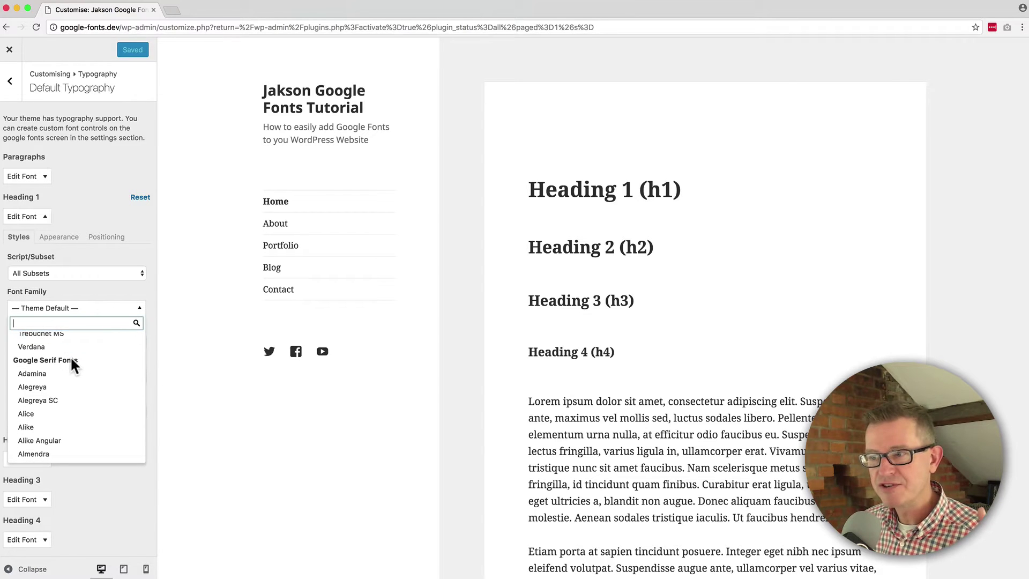
pyautogui.click(63, 417)
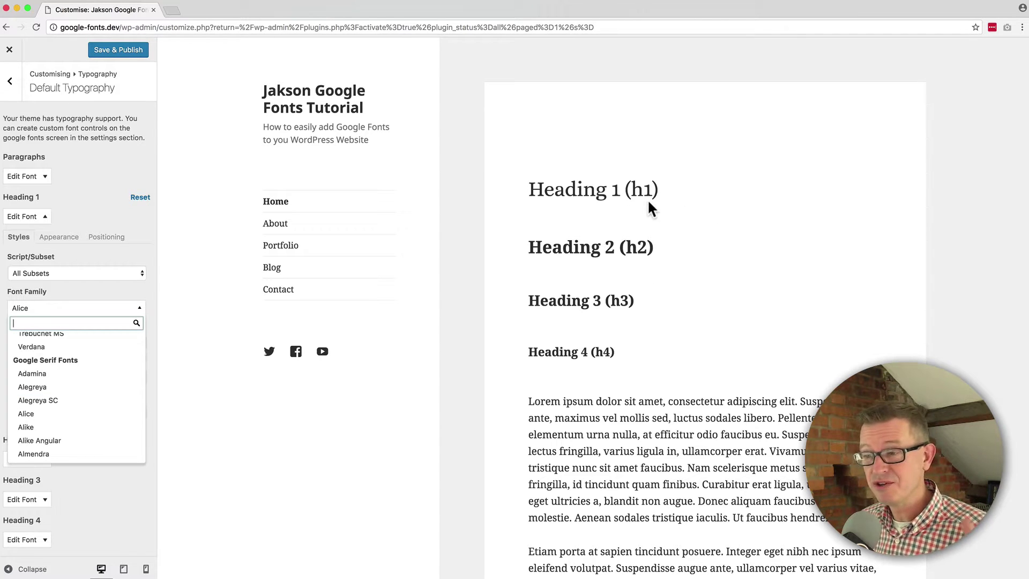
pyautogui.click(52, 428)
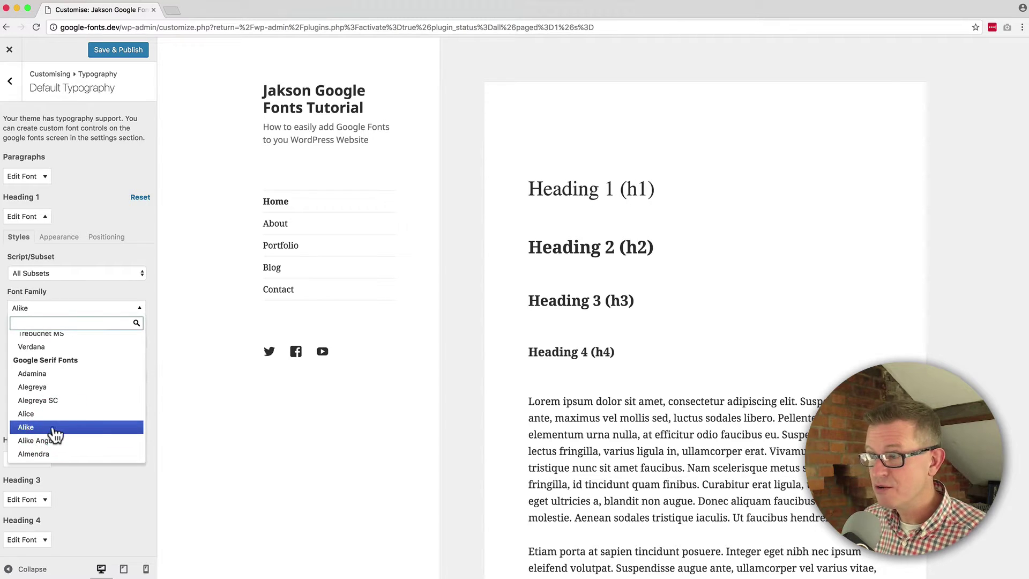
pyautogui.click(51, 440)
pyautogui.click(52, 454)
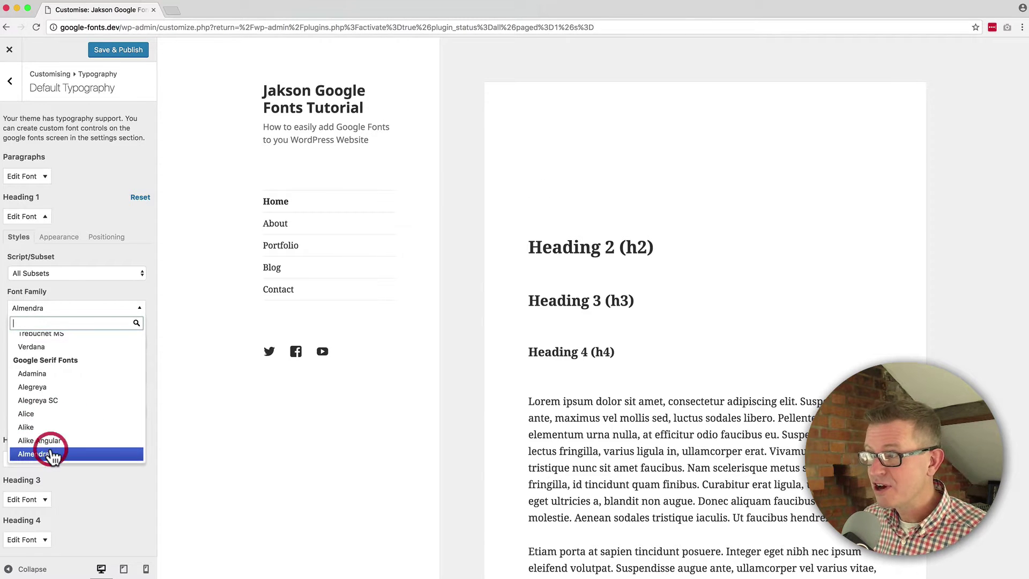
pyautogui.scroll(-3, 83, 378)
# Step: Choose Almendra SC for Heading 1 and keep the Regular weight
pyautogui.click(67, 399)
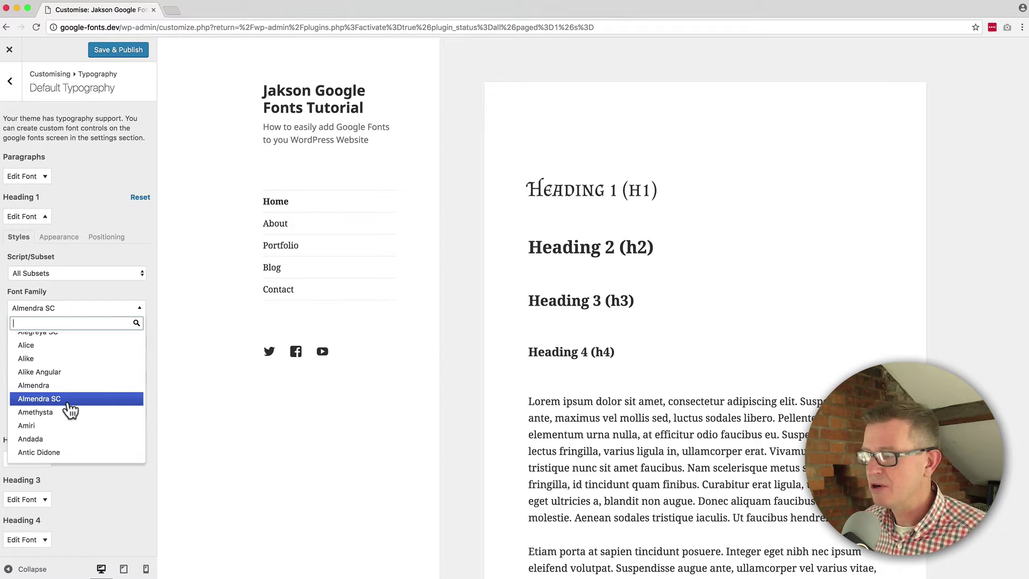
pyautogui.click(104, 290)
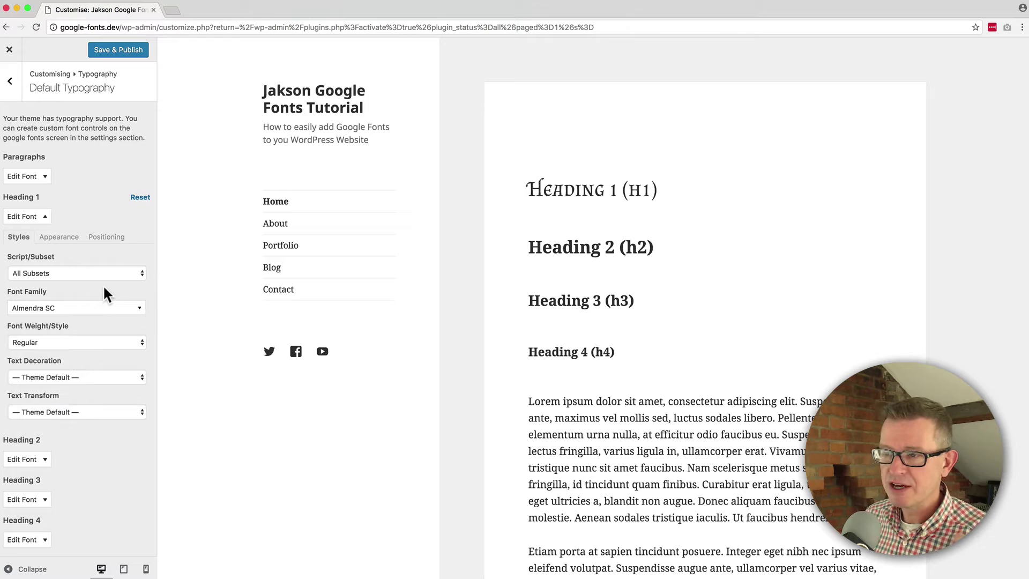
pyautogui.click(75, 340)
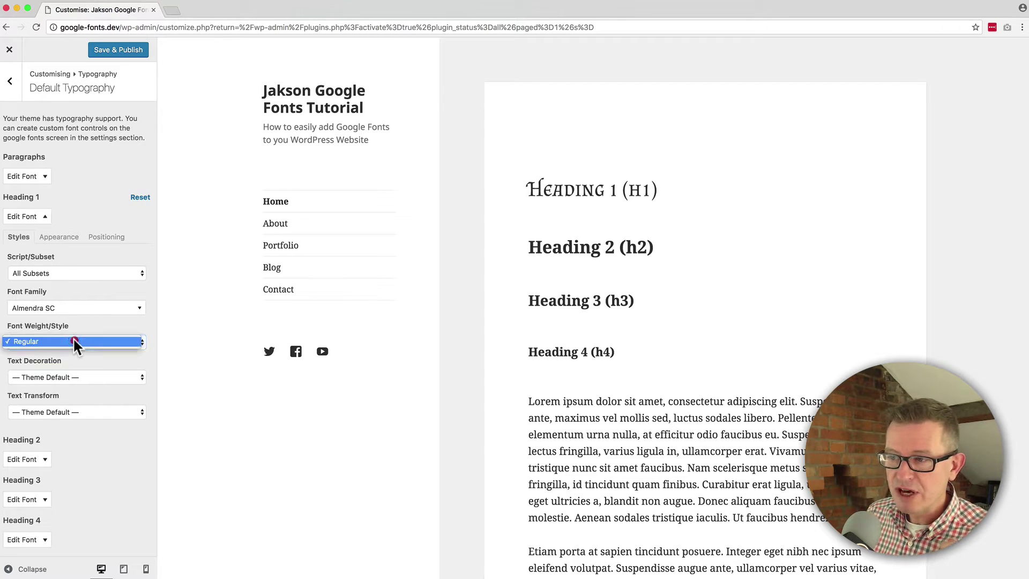
pyautogui.click(79, 327)
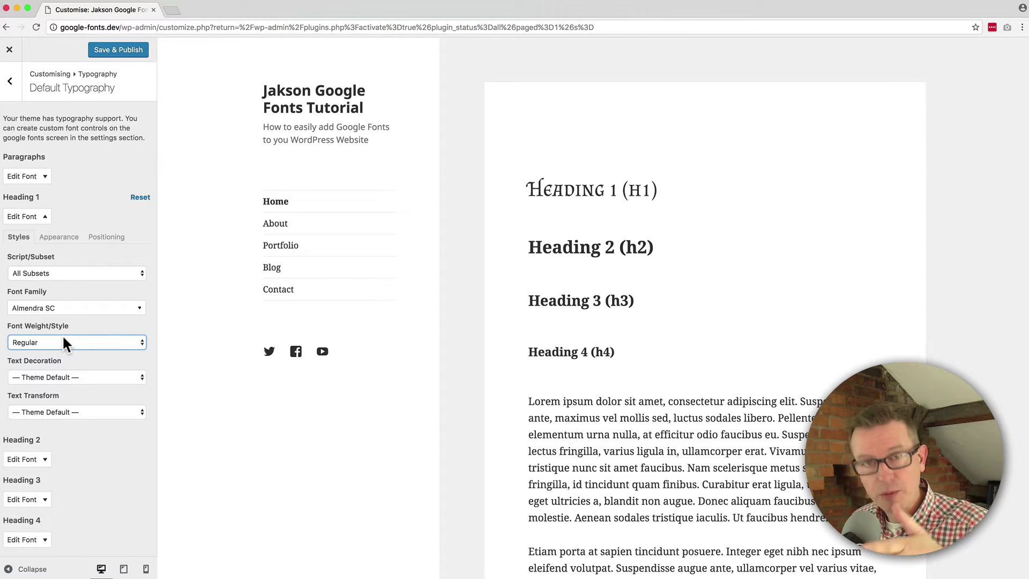
# Step: Switch Heading 1 to Open Sans at weight 800
pyautogui.click(71, 308)
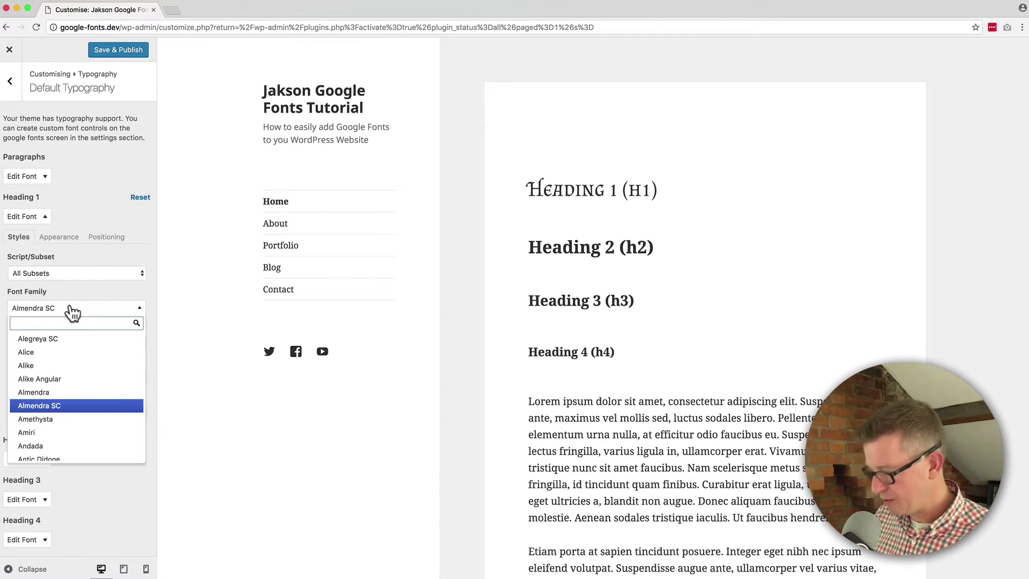
pyautogui.write('ope')
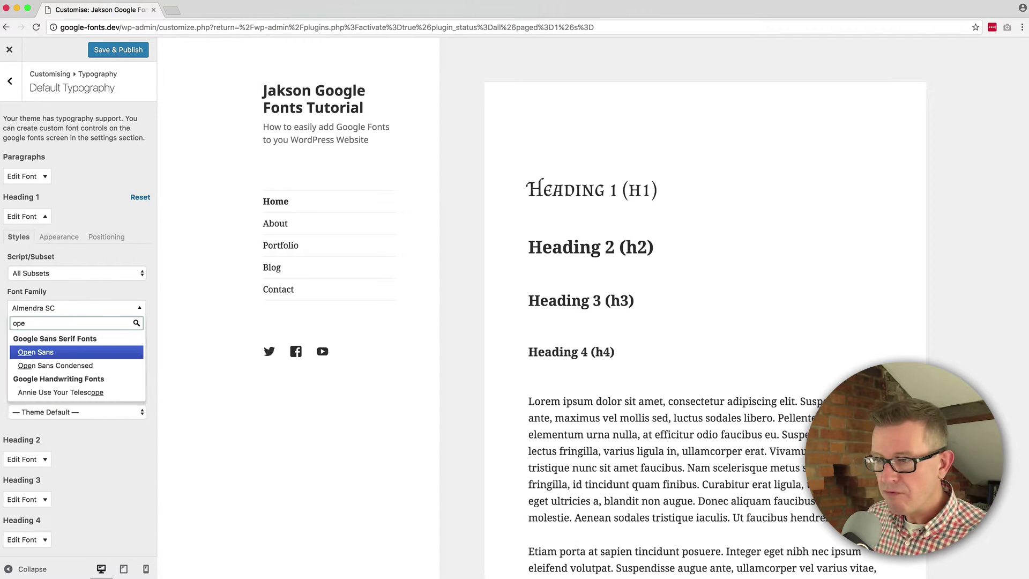
pyautogui.write('n')
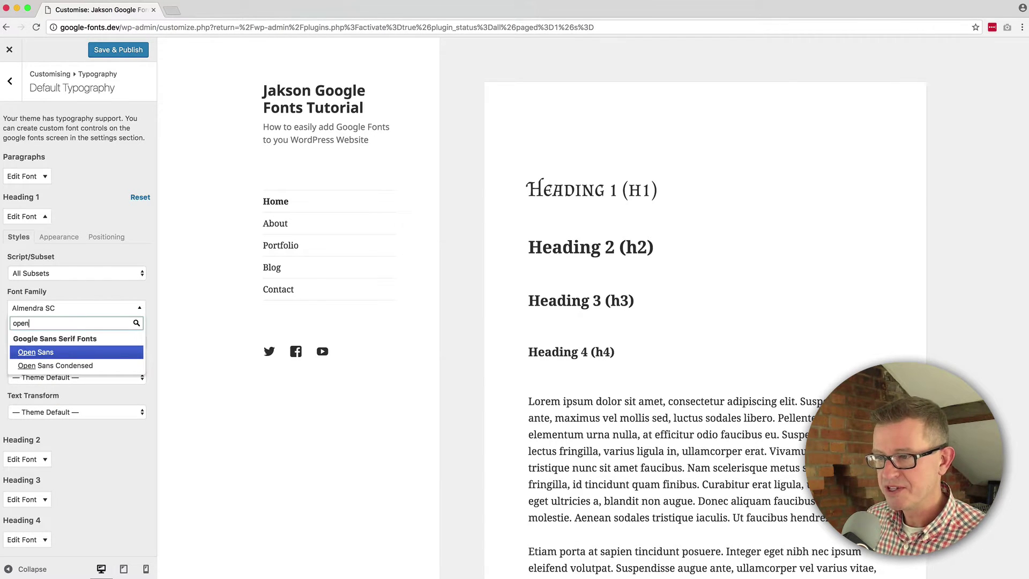
pyautogui.click(47, 353)
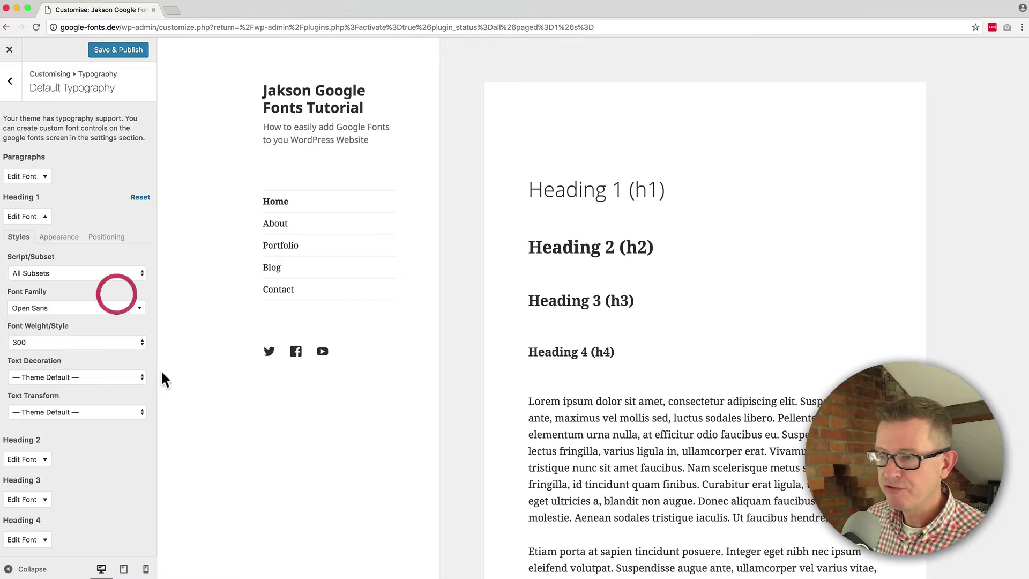
pyautogui.click(67, 342)
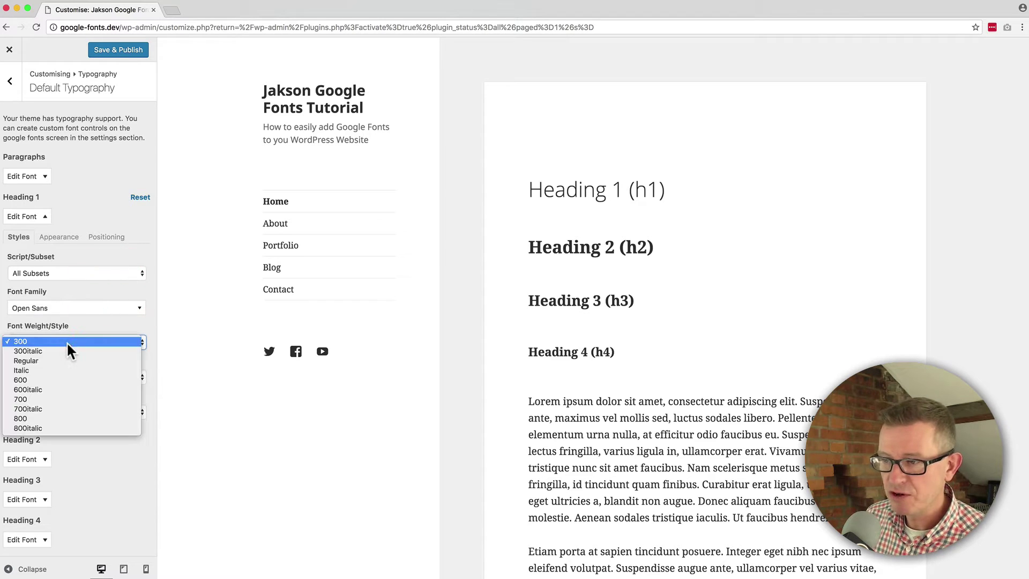
pyautogui.click(60, 418)
# Step: Try underline and overline on Heading 1, revert decoration to Theme Default, and set Uppercase
pyautogui.click(96, 376)
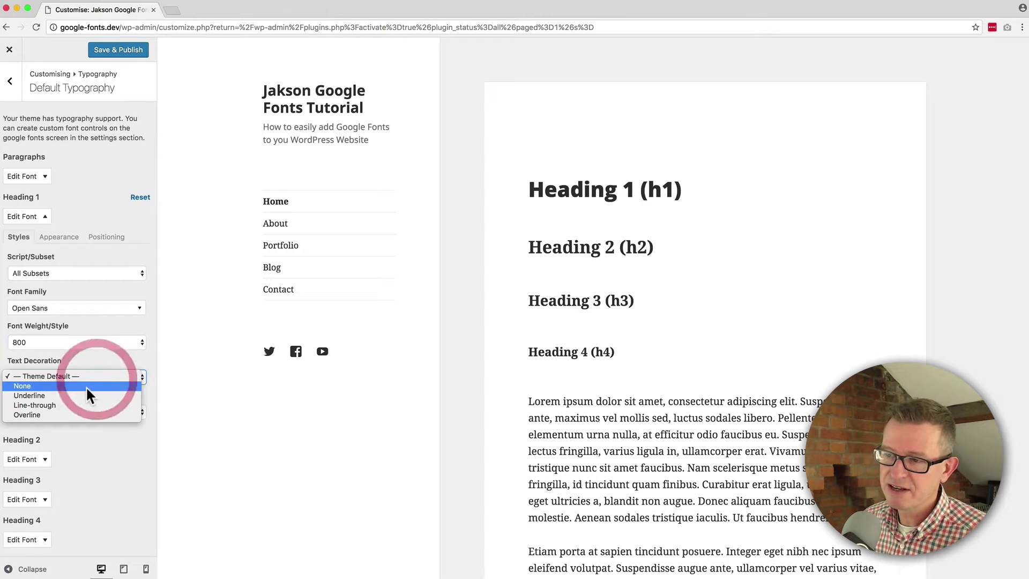
pyautogui.click(80, 394)
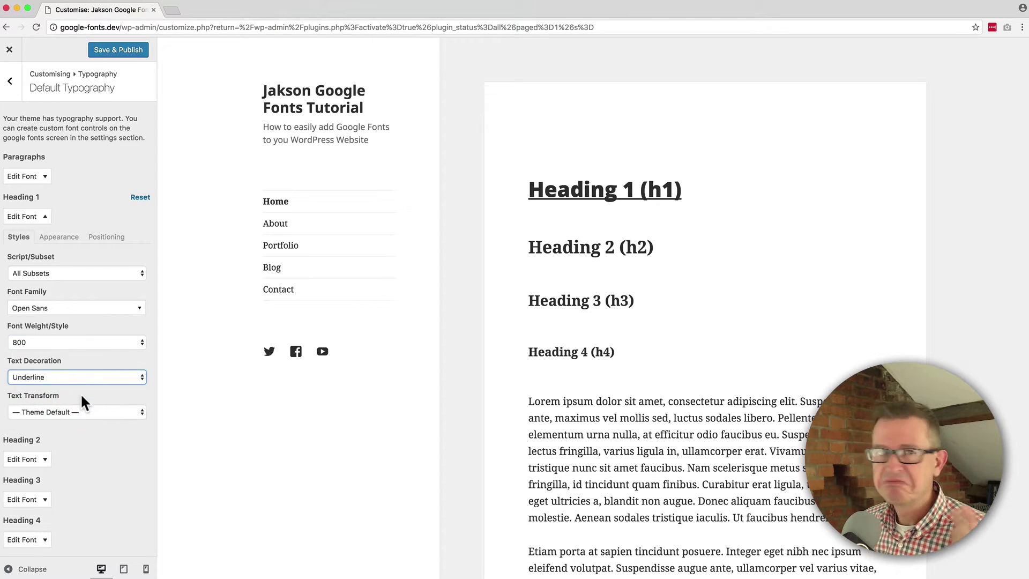
pyautogui.click(86, 378)
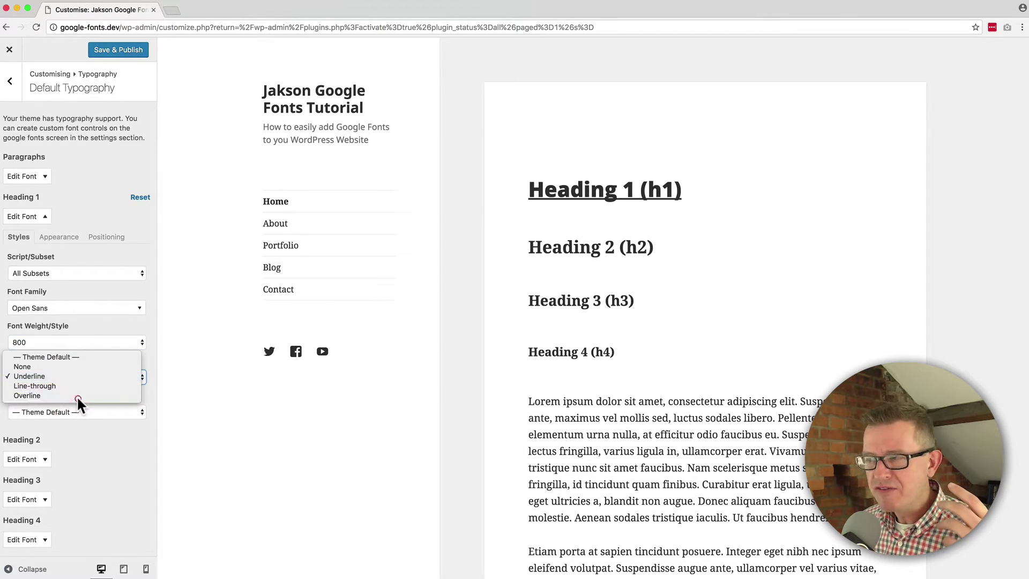
pyautogui.click(76, 395)
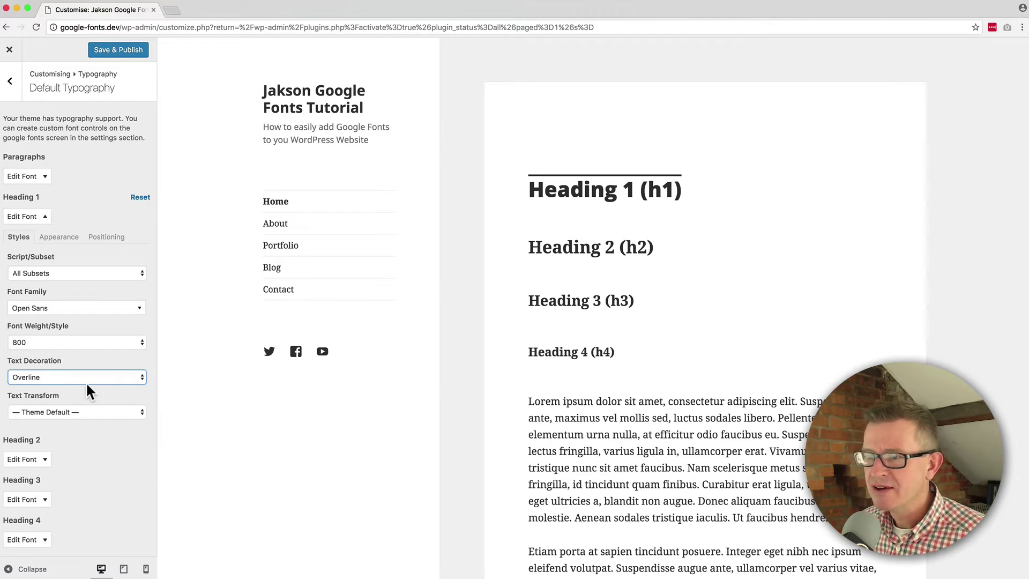
pyautogui.click(86, 381)
pyautogui.click(88, 339)
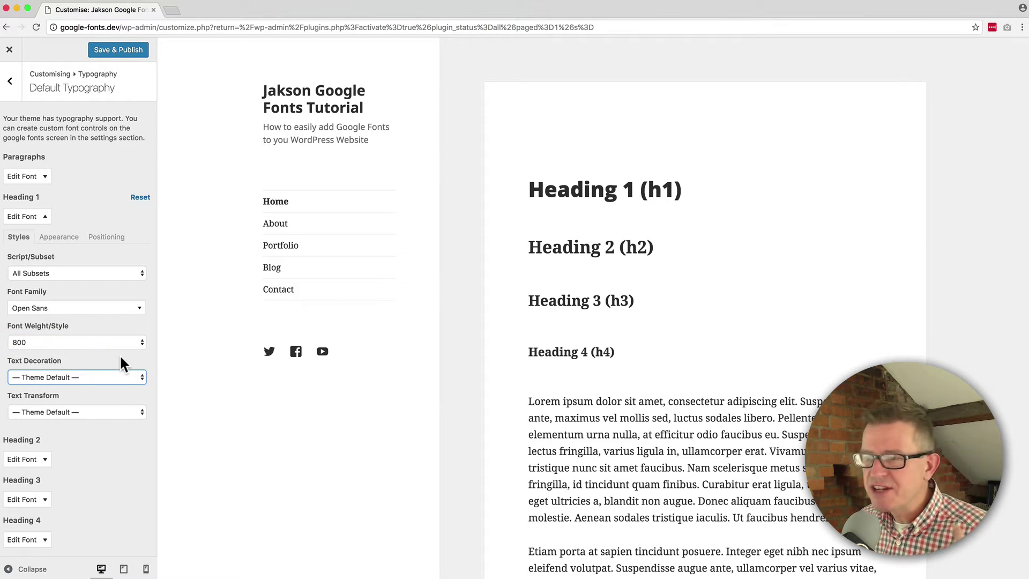
pyautogui.click(80, 411)
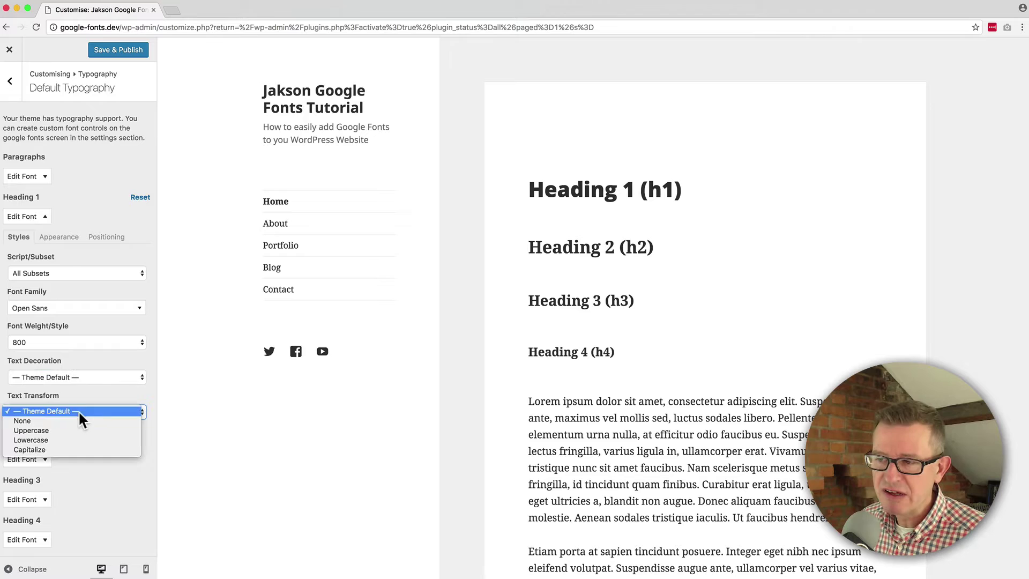
pyautogui.click(71, 426)
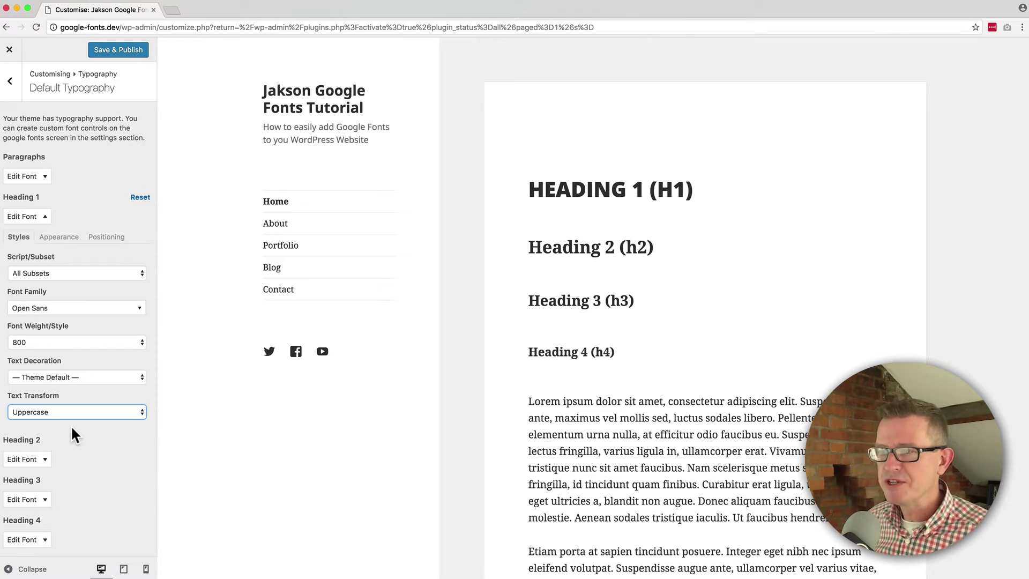
# Step: Set Heading 1's font colour to the red swatch #dd3333 and collapse its settings
pyautogui.click(60, 237)
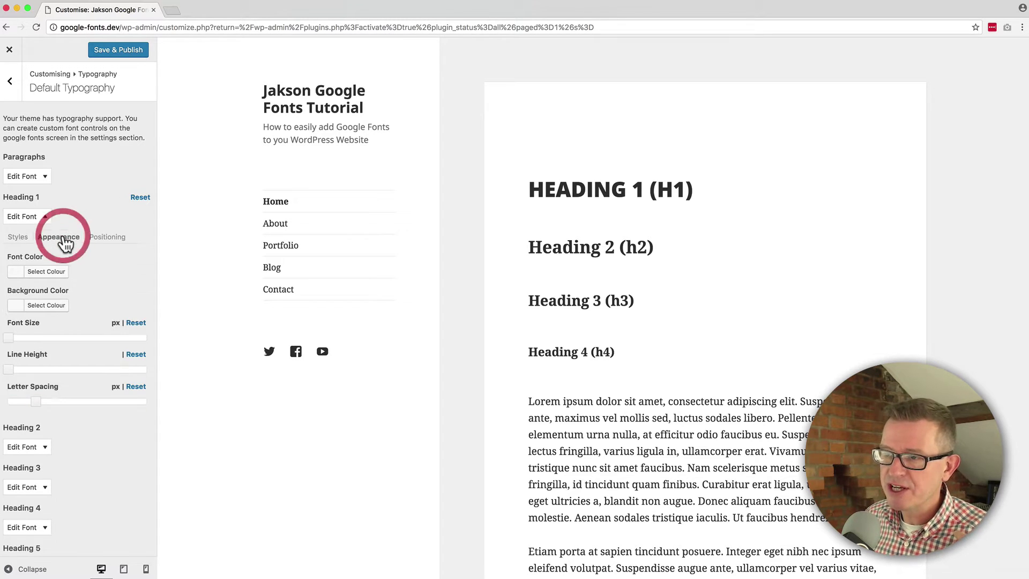
pyautogui.click(58, 276)
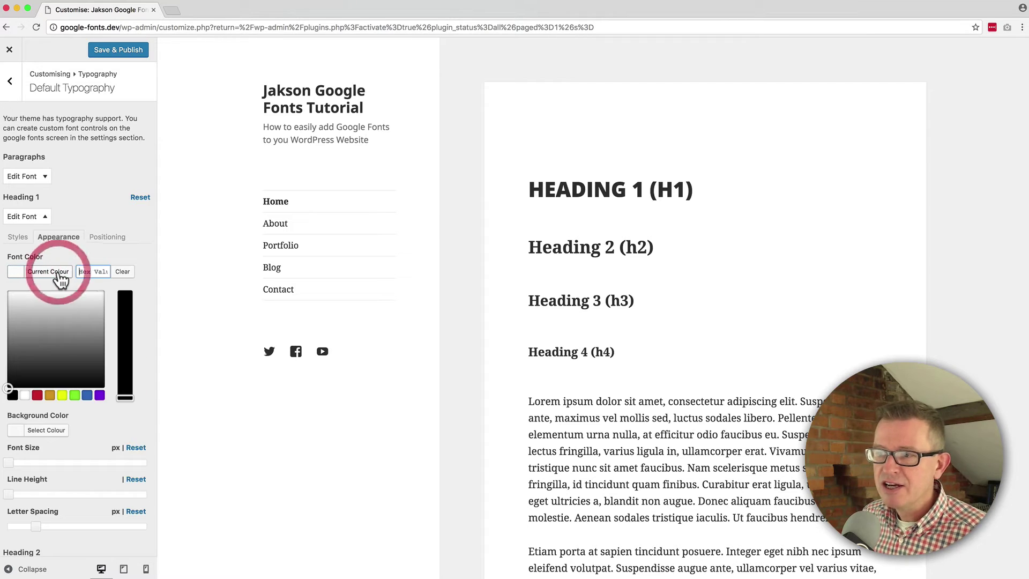
pyautogui.click(38, 396)
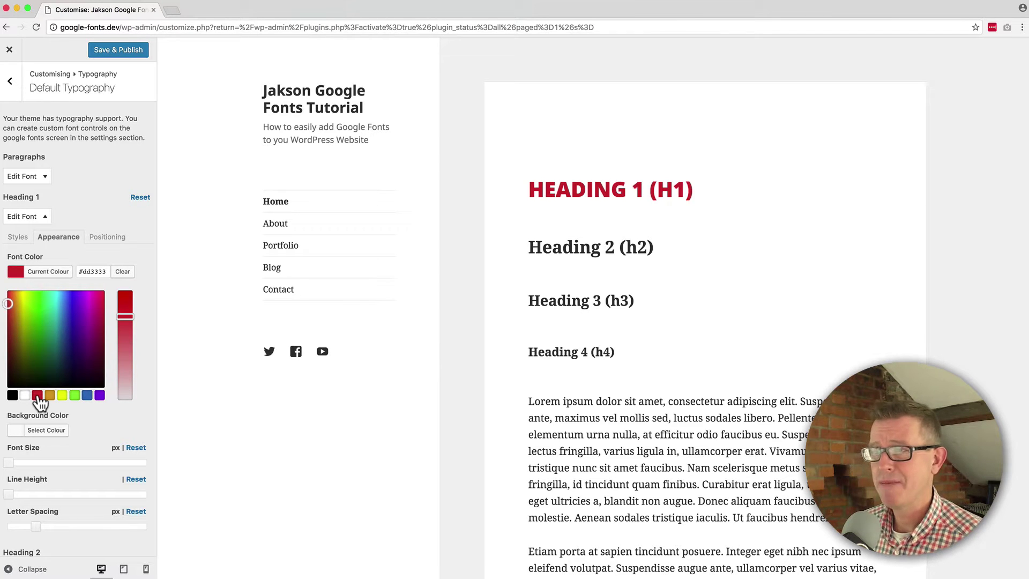
pyautogui.click(105, 252)
pyautogui.click(39, 216)
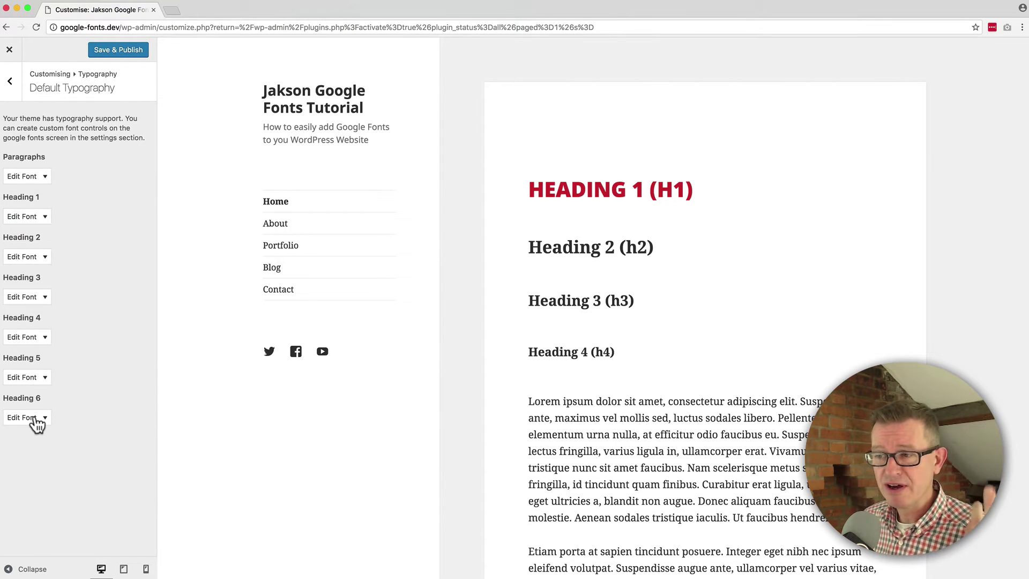
# Step: Set Heading 3's font family to Nixie One, keeping All Subsets
pyautogui.click(27, 296)
pyautogui.click(76, 354)
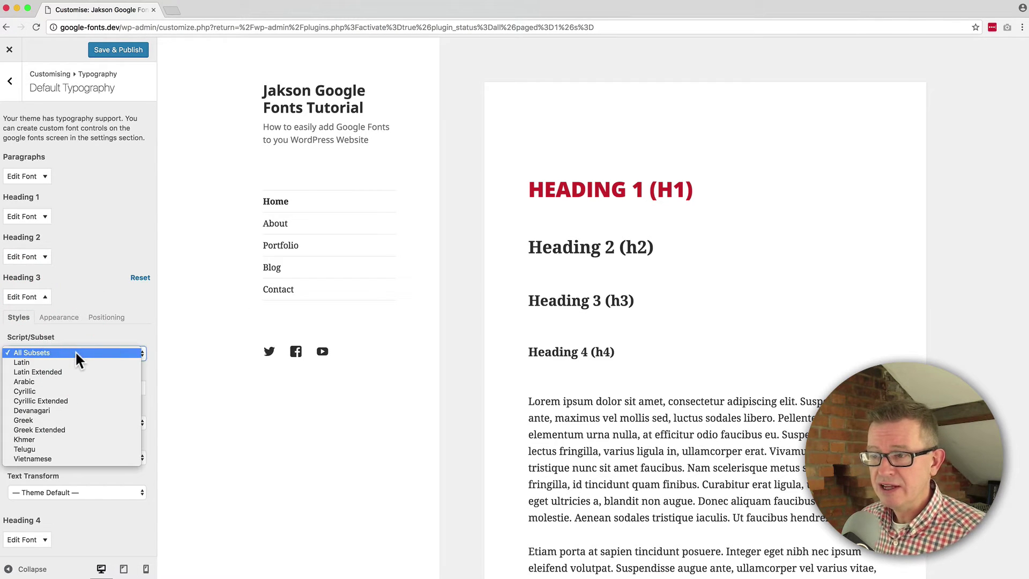
pyautogui.click(76, 353)
pyautogui.click(54, 389)
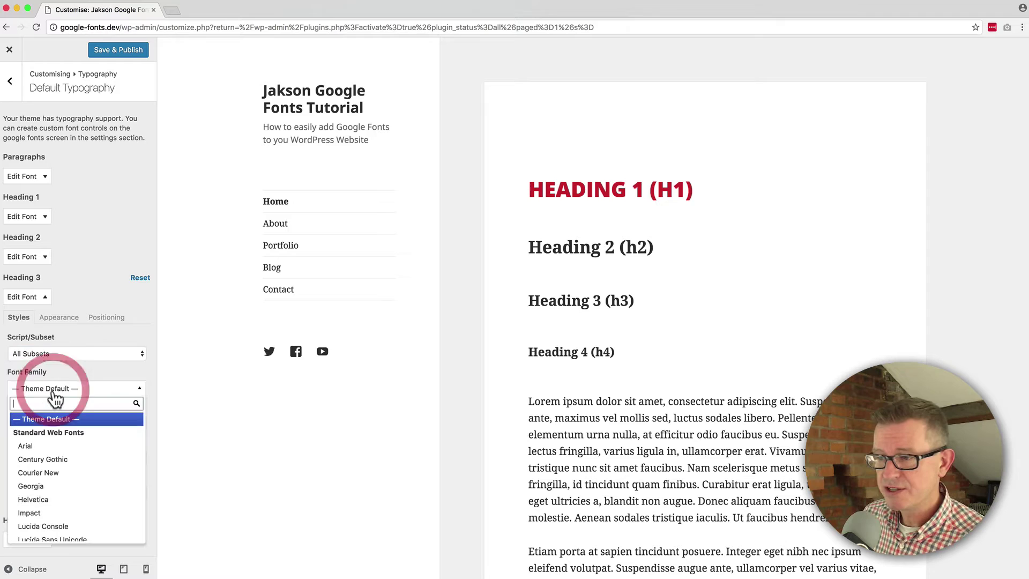
pyautogui.write('nix')
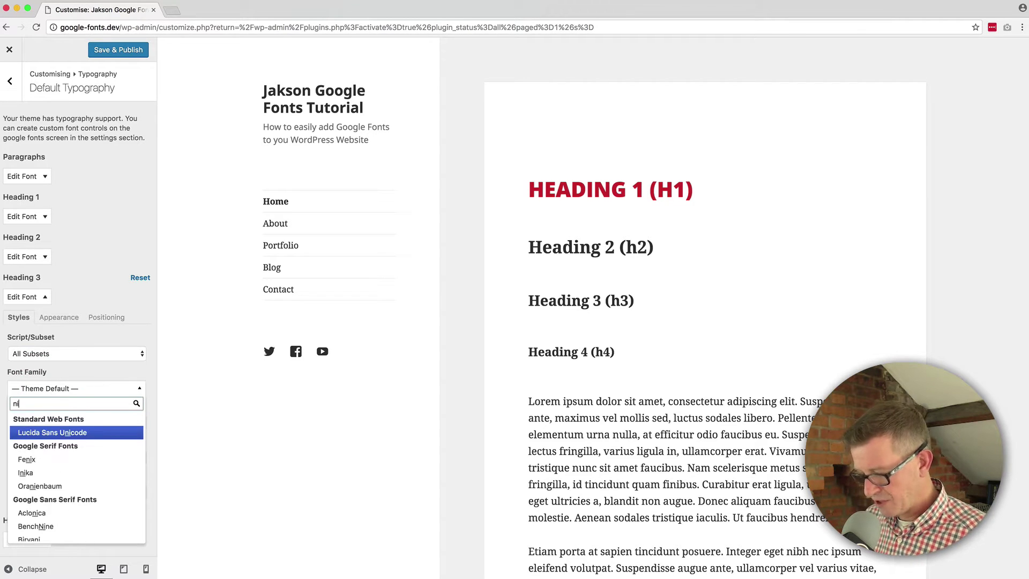
pyautogui.click(38, 461)
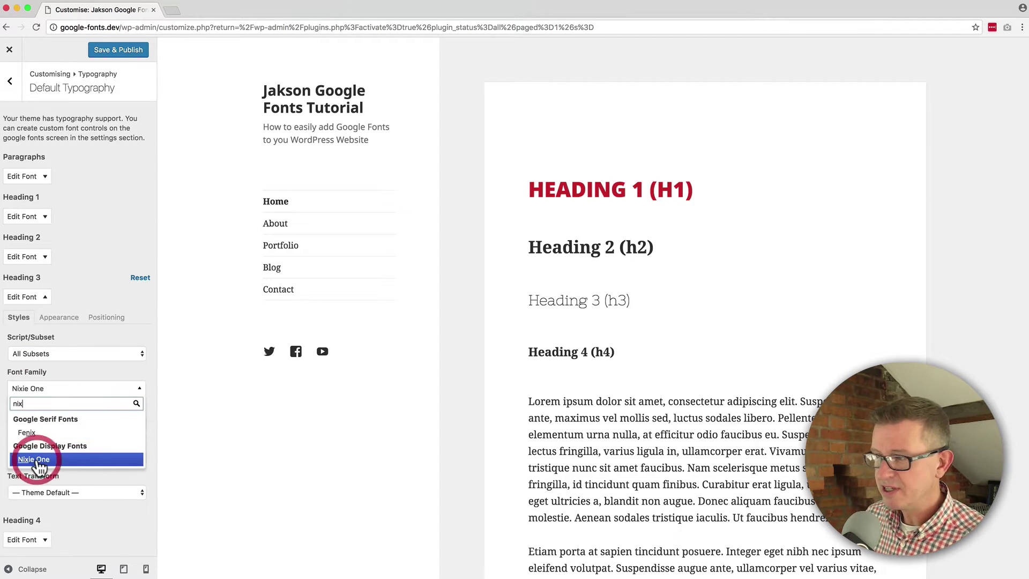
pyautogui.click(100, 374)
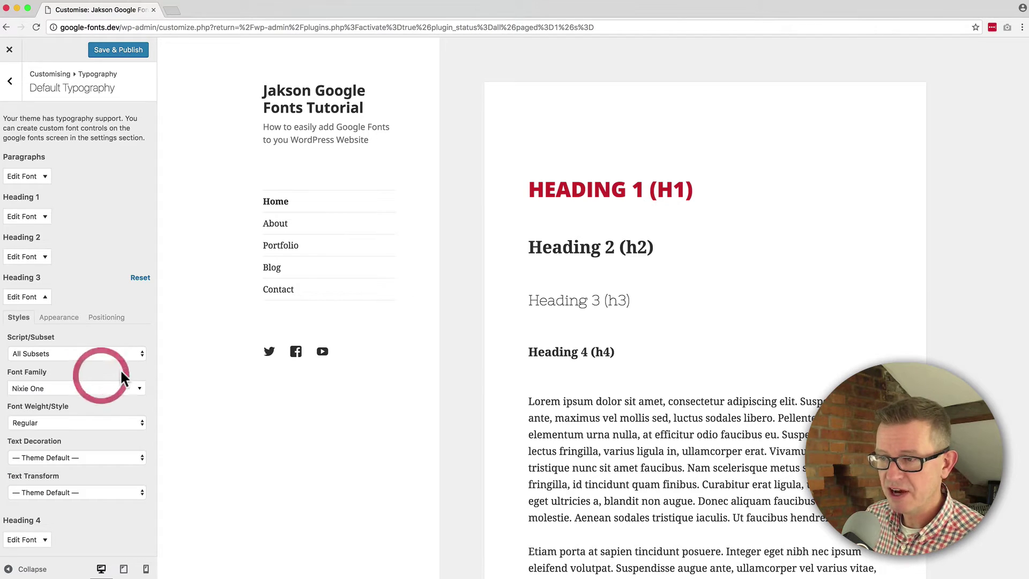
pyautogui.click(97, 421)
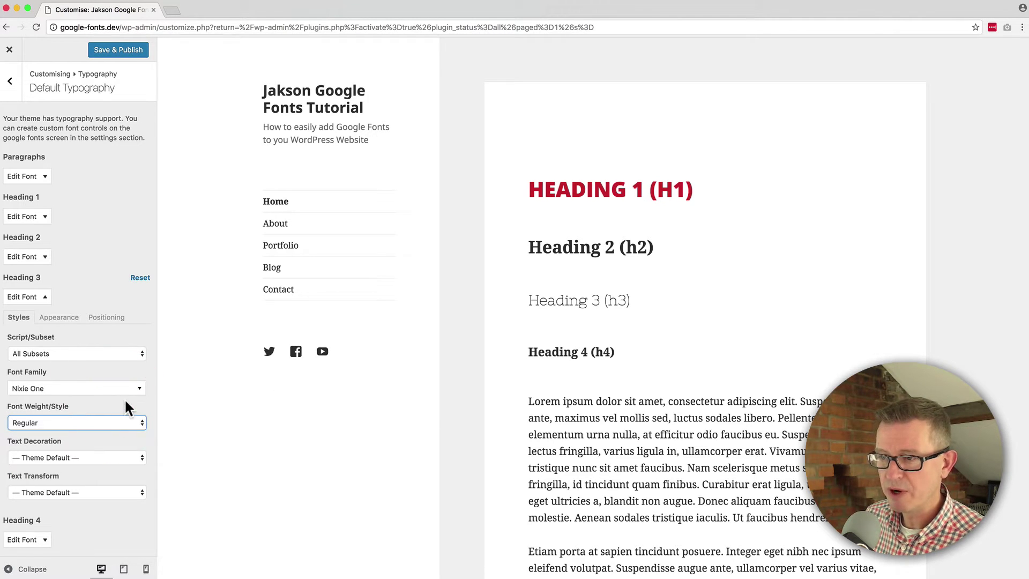
# Step: Colour Heading 3 blue (#1e73be) and collapse its font settings
pyautogui.click(59, 317)
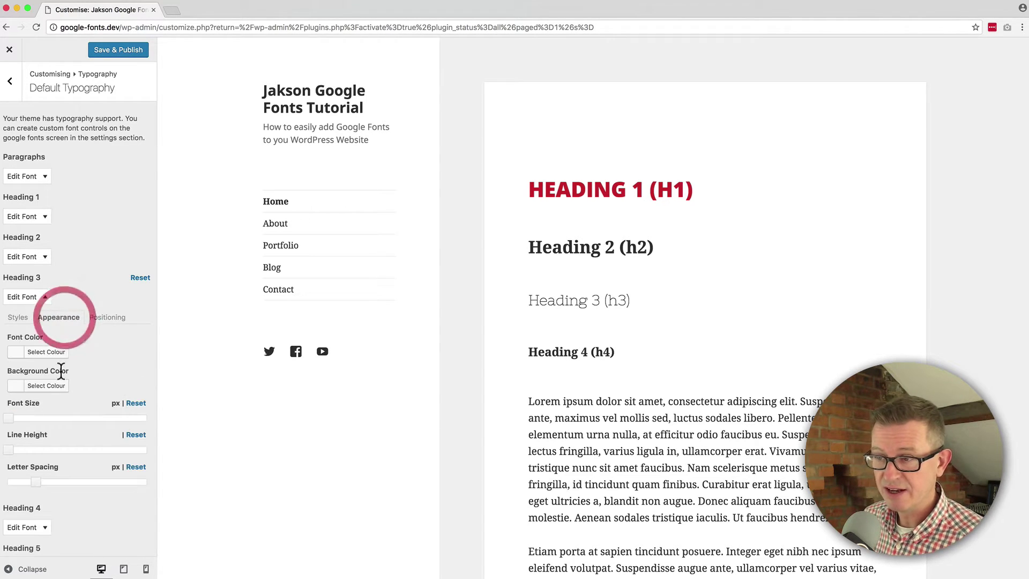
pyautogui.click(88, 477)
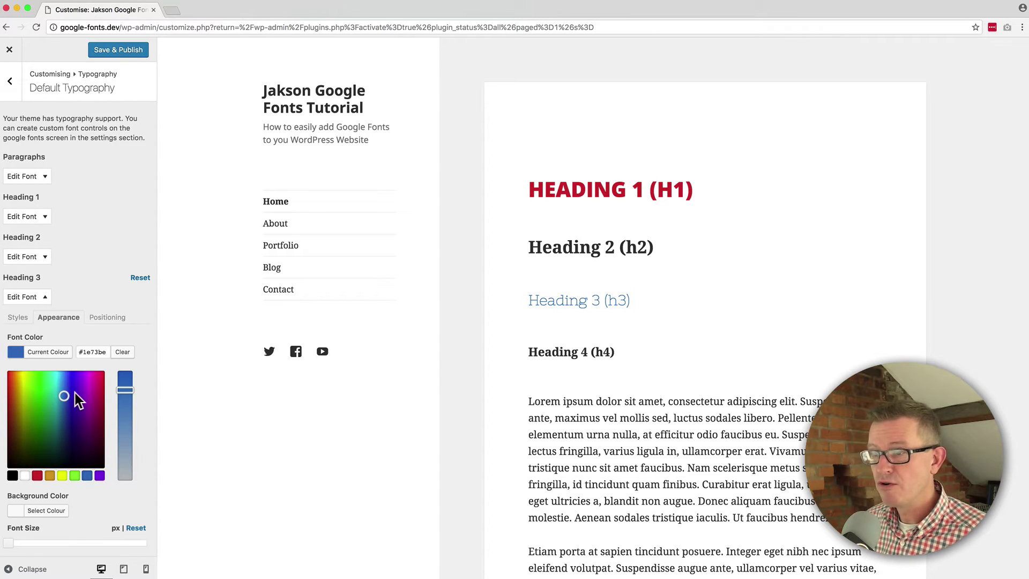
pyautogui.click(32, 297)
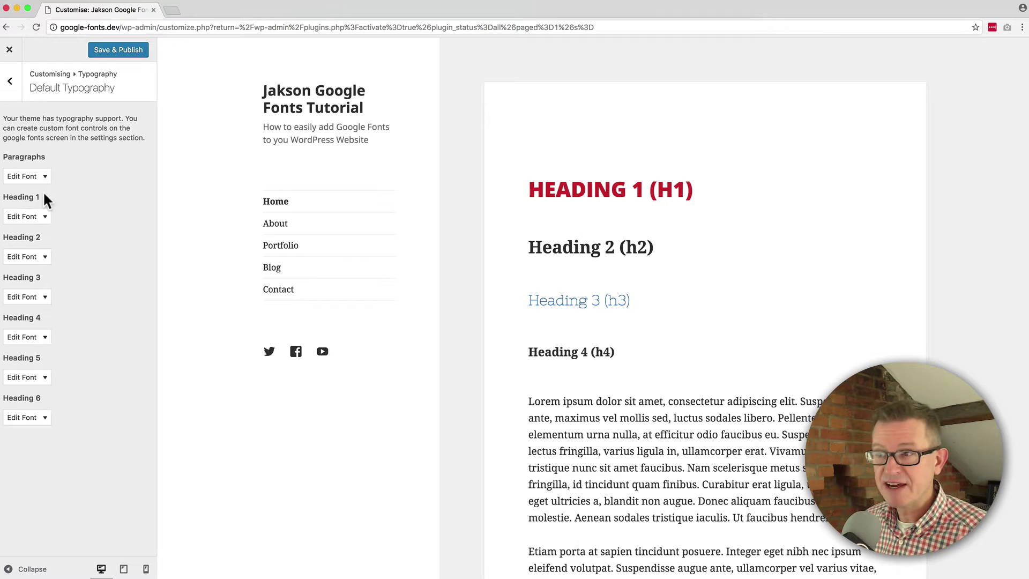
# Step: Search 'ope' in the Paragraphs font family list, select Open Sans, and collapse the panel
pyautogui.click(34, 175)
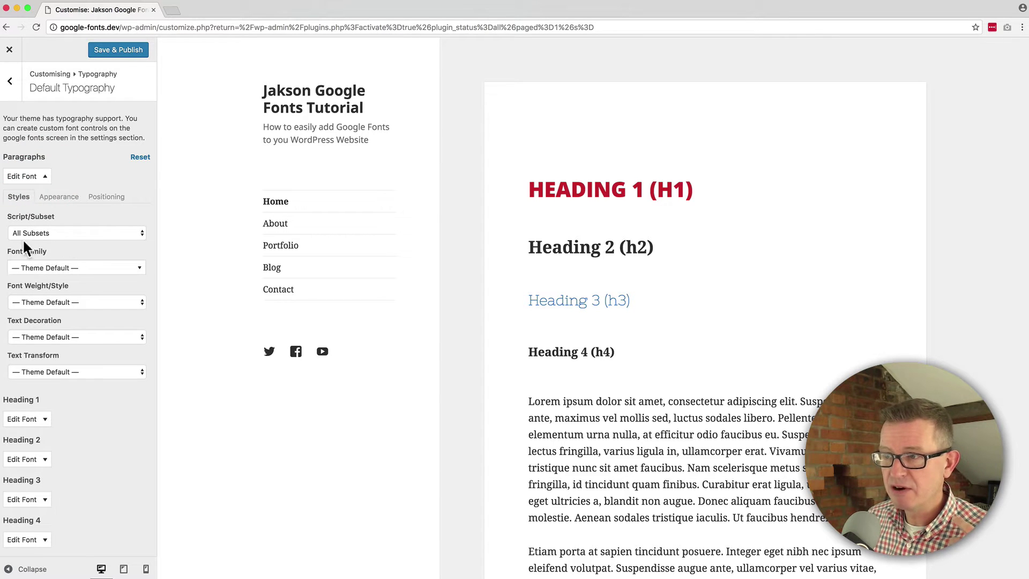
pyautogui.click(80, 269)
pyautogui.write('op')
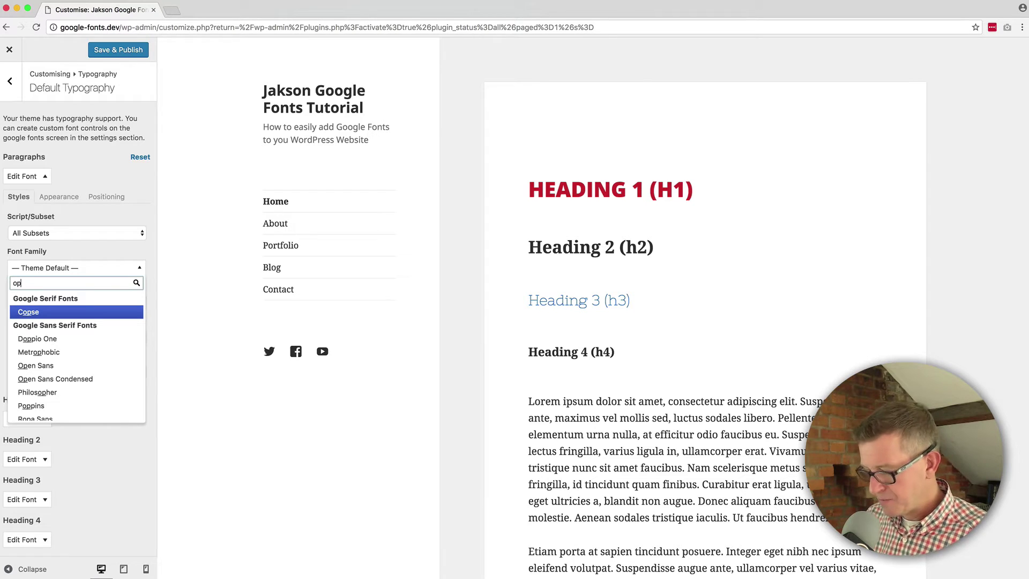
pyautogui.write('e')
pyautogui.click(48, 311)
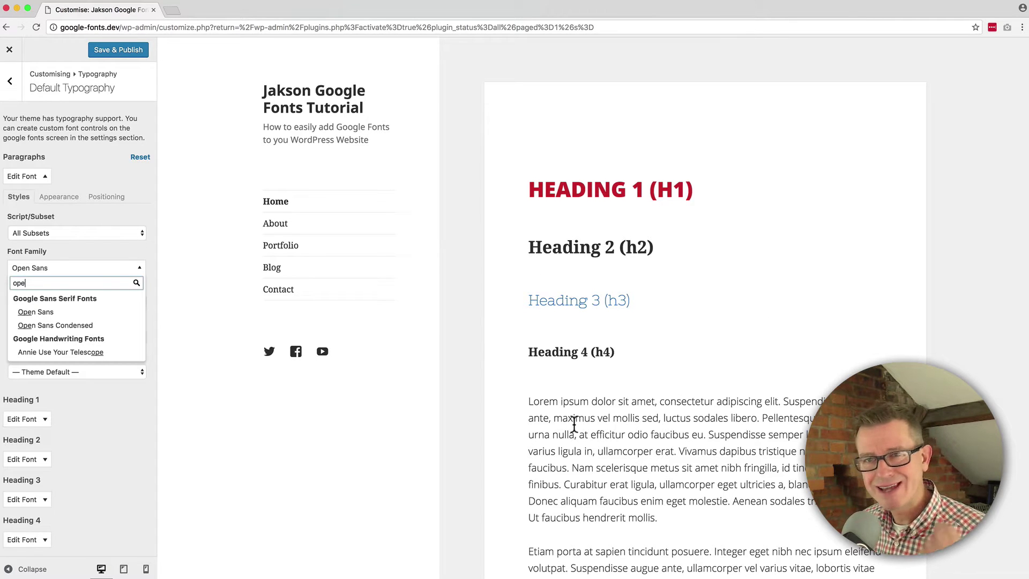
pyautogui.click(68, 252)
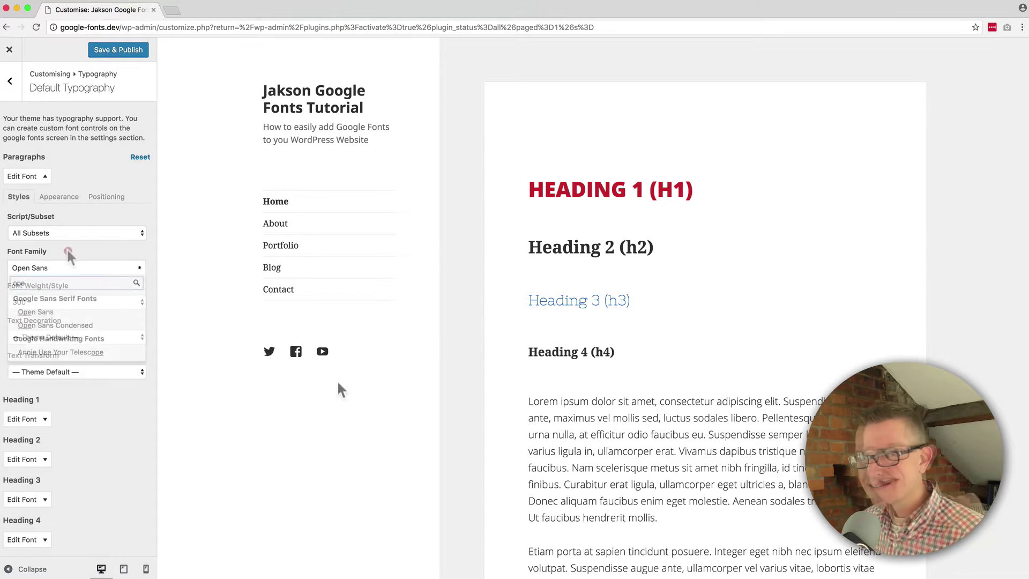
pyautogui.click(38, 177)
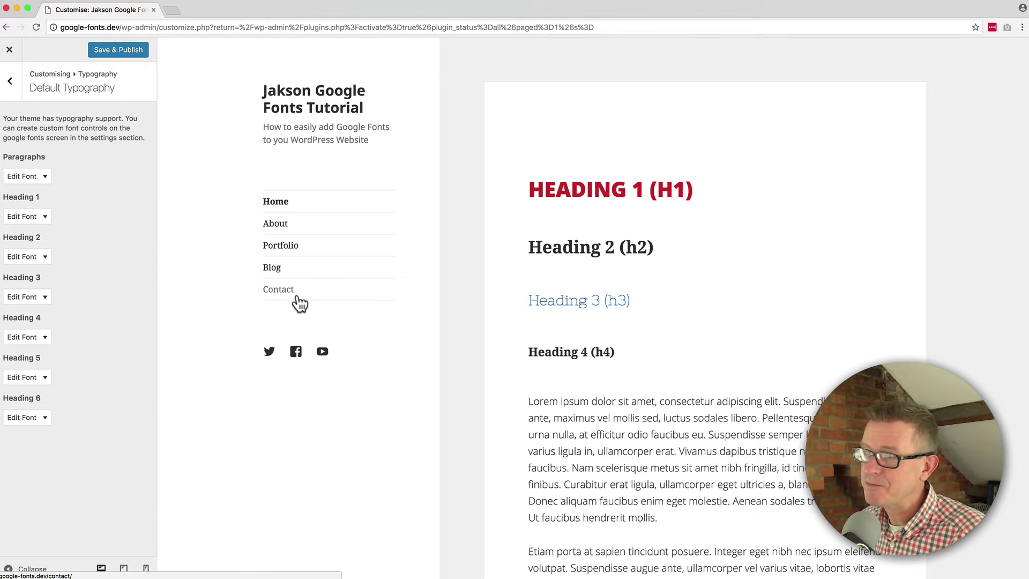
# Step: Save & Publish the typography changes and reload the live site in Firefox
pyautogui.click(119, 52)
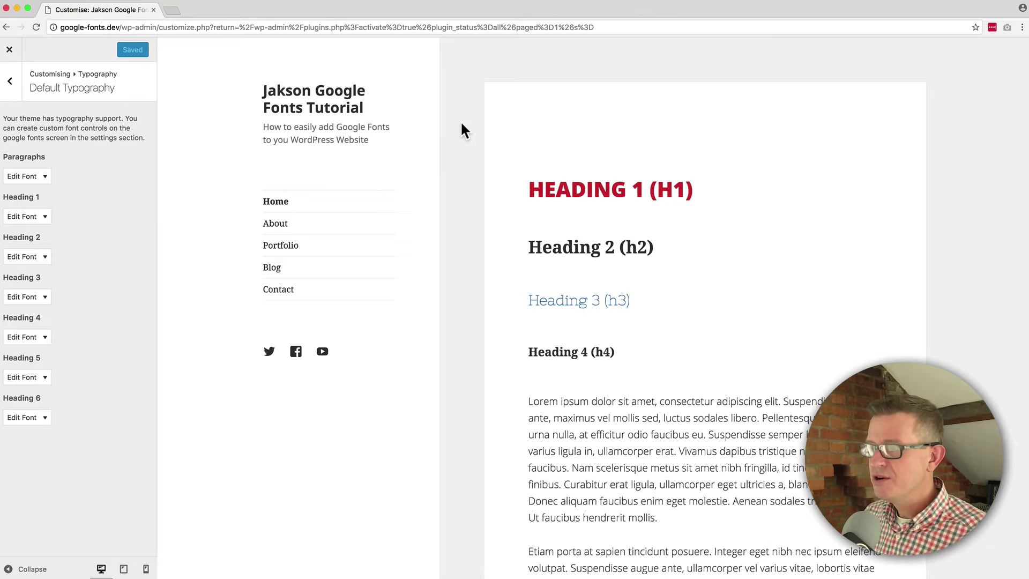
pyautogui.press('super+Tab')
pyautogui.click(416, 343)
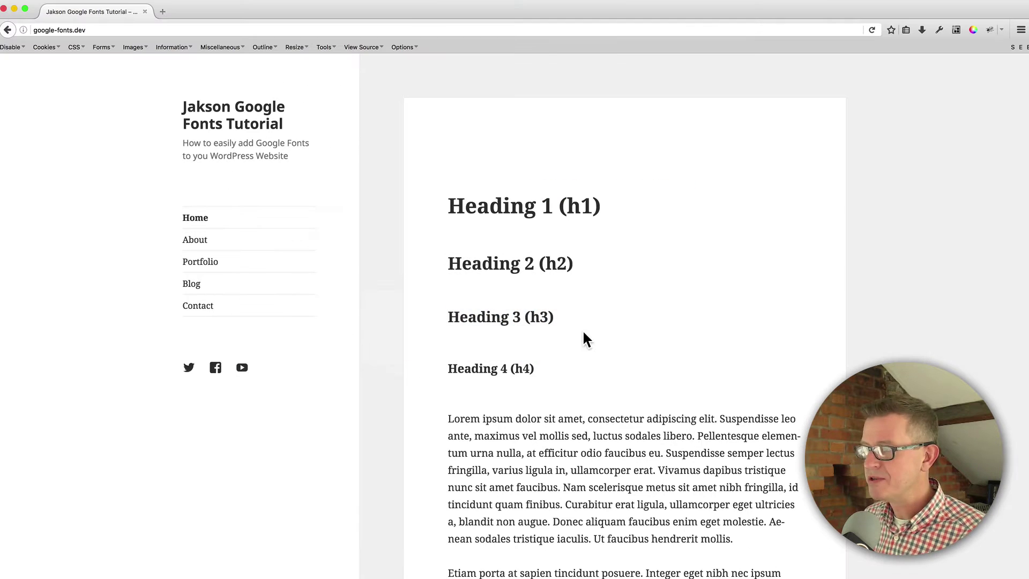
pyautogui.press('super+r')
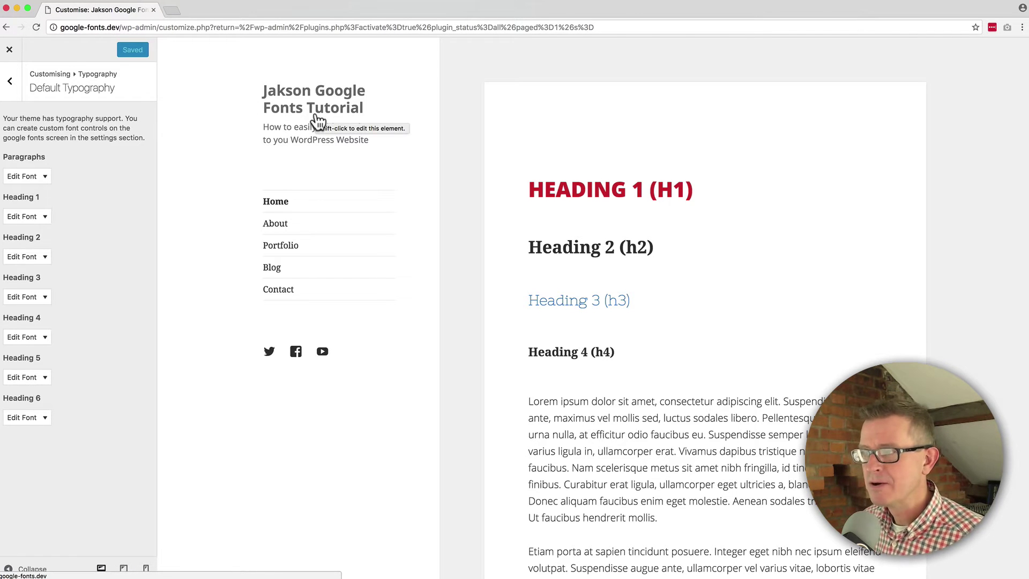
# Step: Inspect the live site's title in Firefox Developer Tools
pyautogui.press('super+Tab')
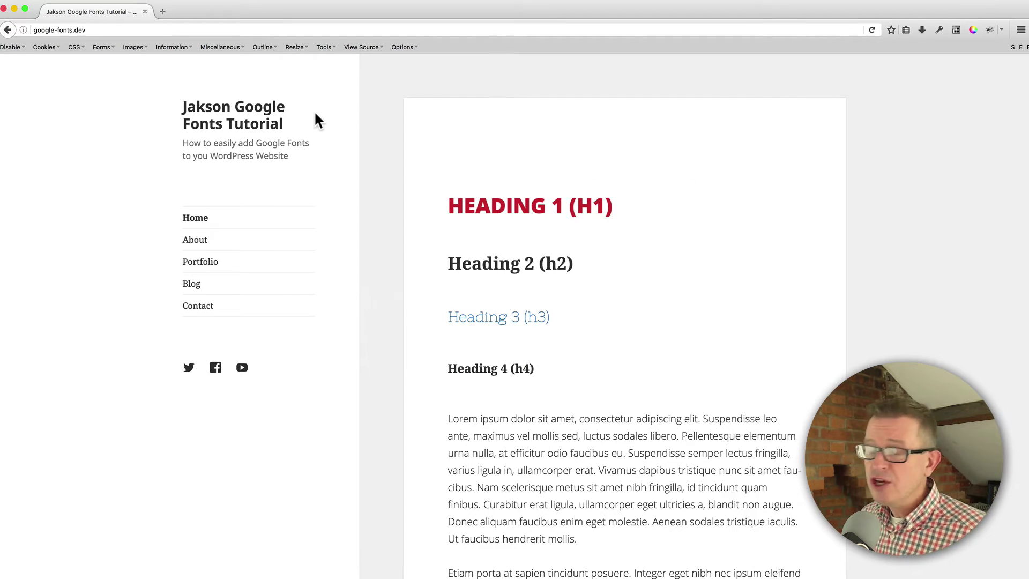
pyautogui.rightClick(261, 115)
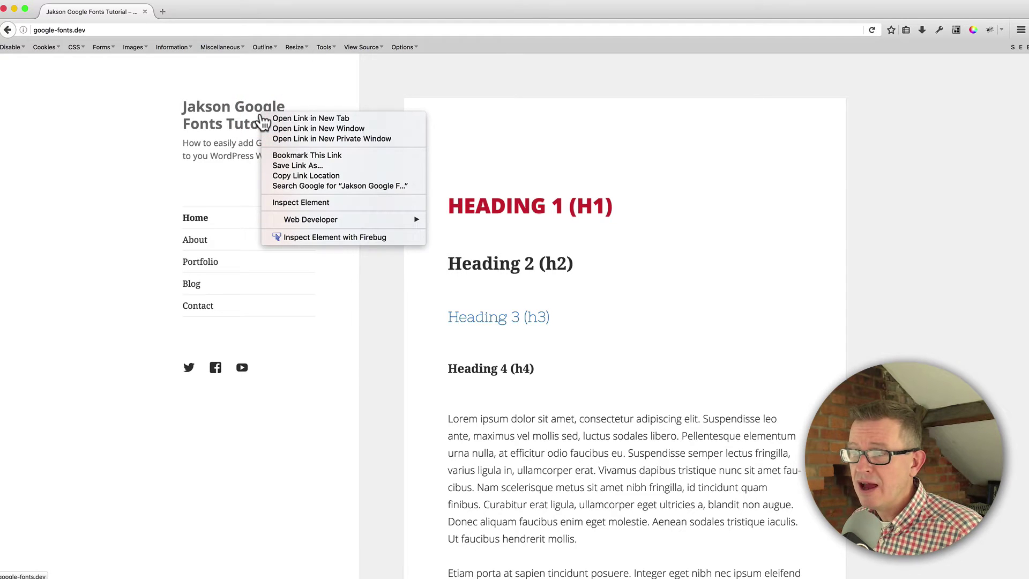
pyautogui.click(300, 202)
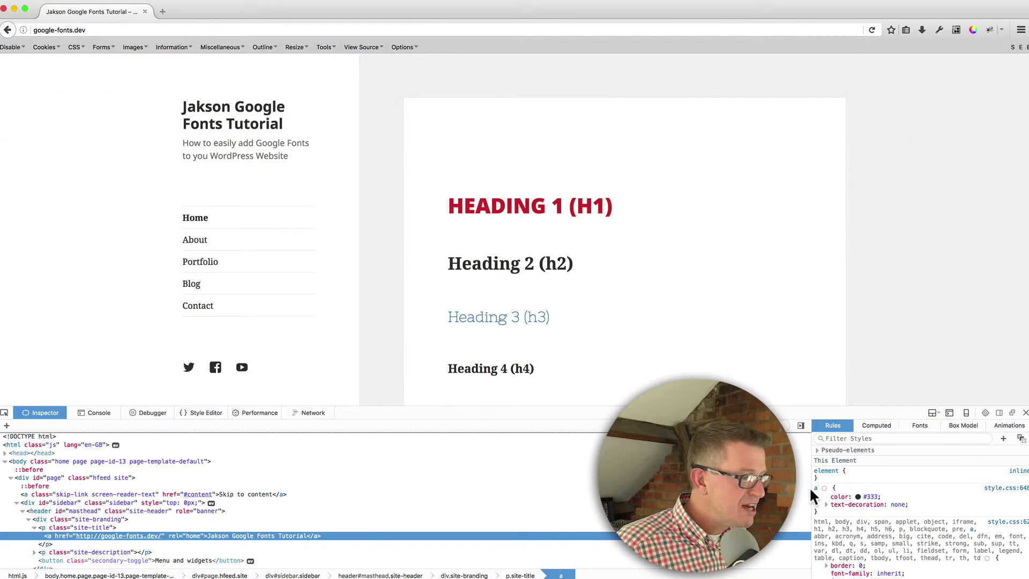
# Step: Widen the Rules pane and select the .site-title selector of the site title paragraph
pyautogui.moveTo(810, 494); pyautogui.dragTo(592, 494)
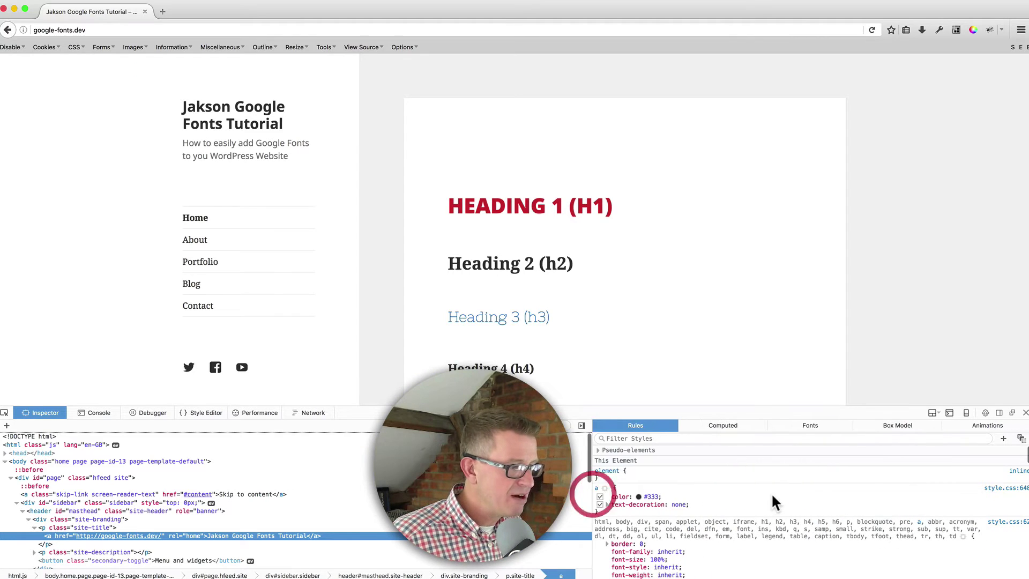
pyautogui.scroll(-2, 772, 496)
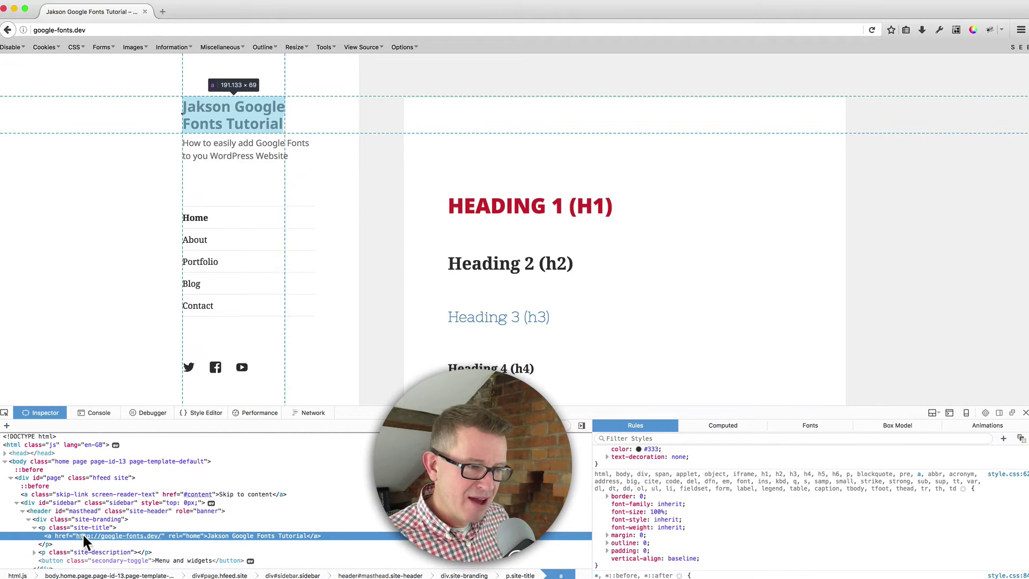
pyautogui.click(41, 525)
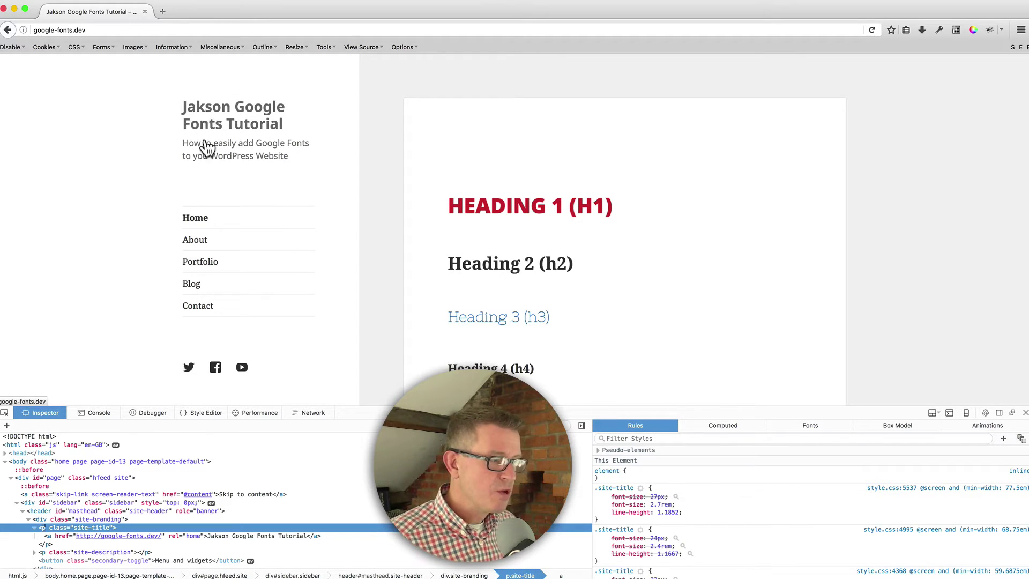
pyautogui.click(612, 488)
pyautogui.press('super+c')
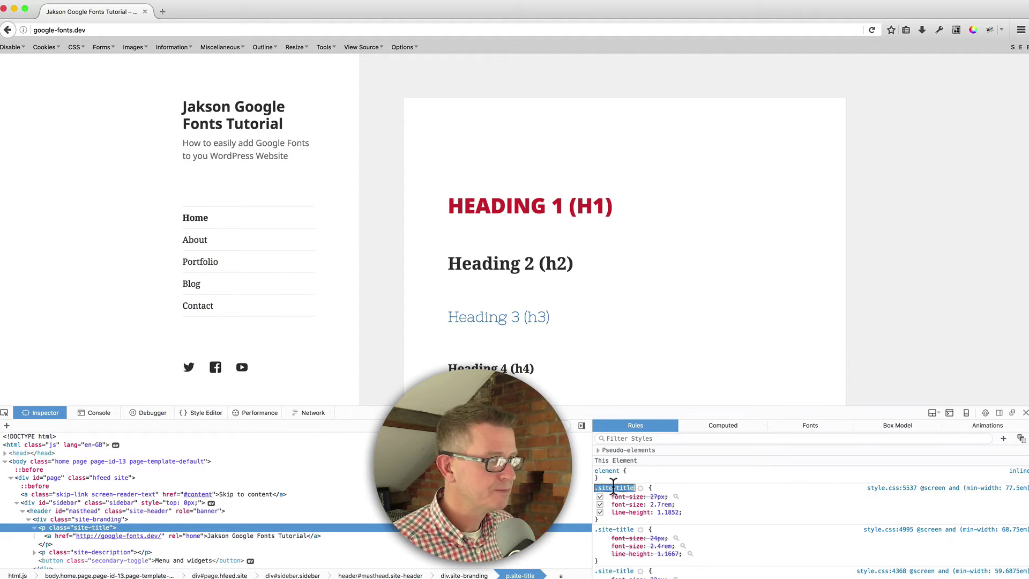
# Step: Close the Customizer and go to the Settings > Google Fonts page for a new font control
pyautogui.press('super+Tab')
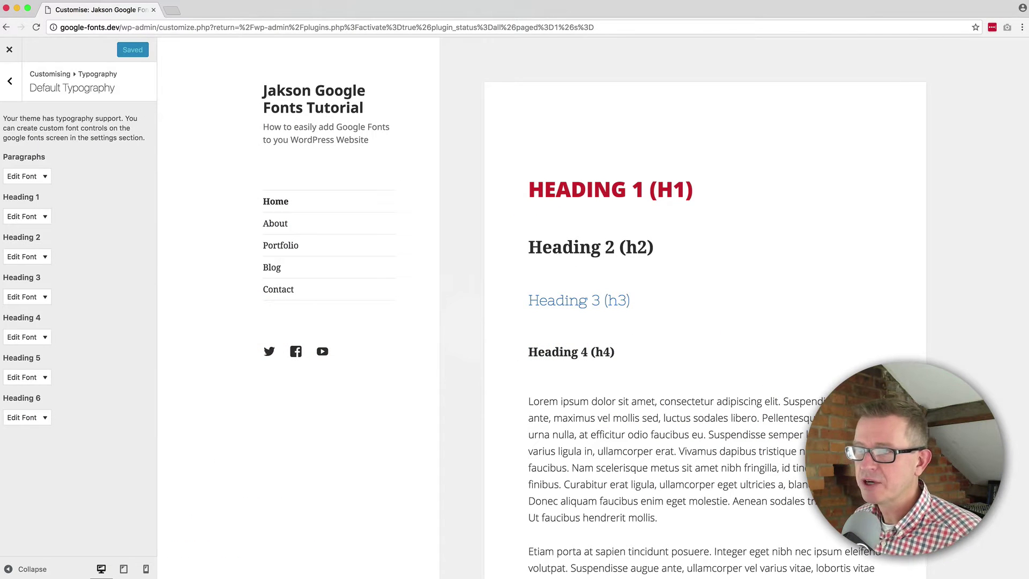
pyautogui.click(9, 50)
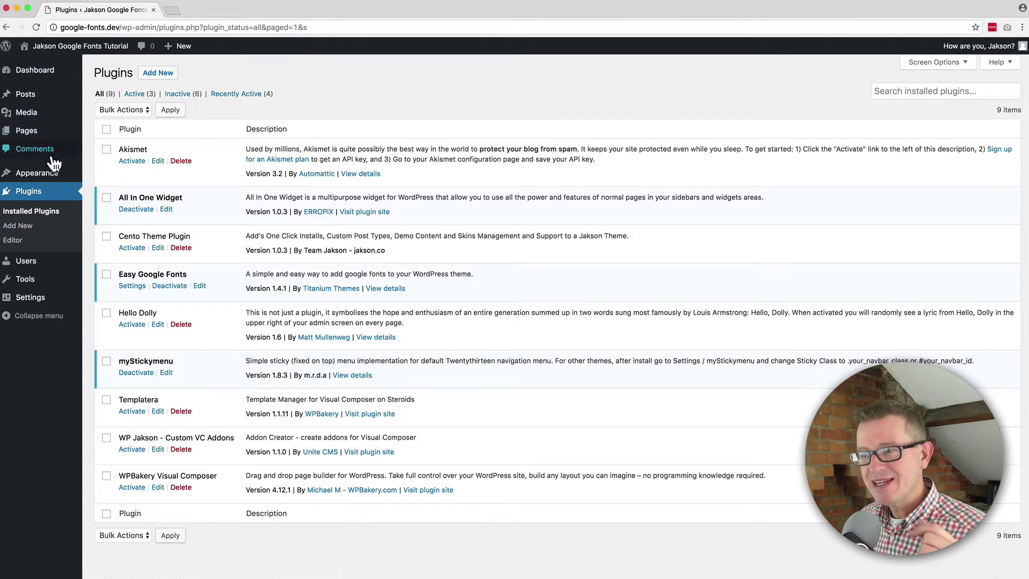
pyautogui.moveTo(36, 307)
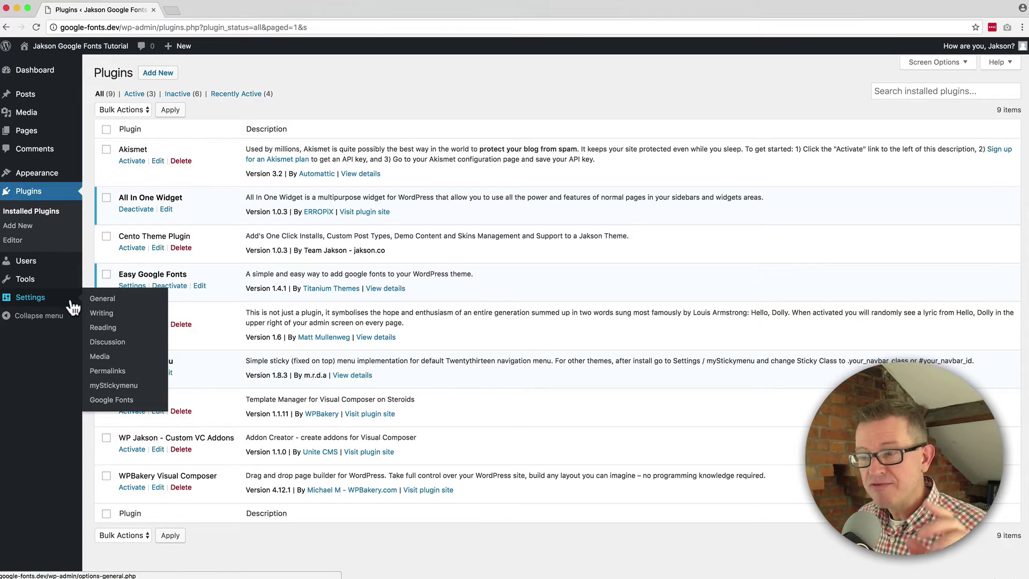
pyautogui.click(118, 404)
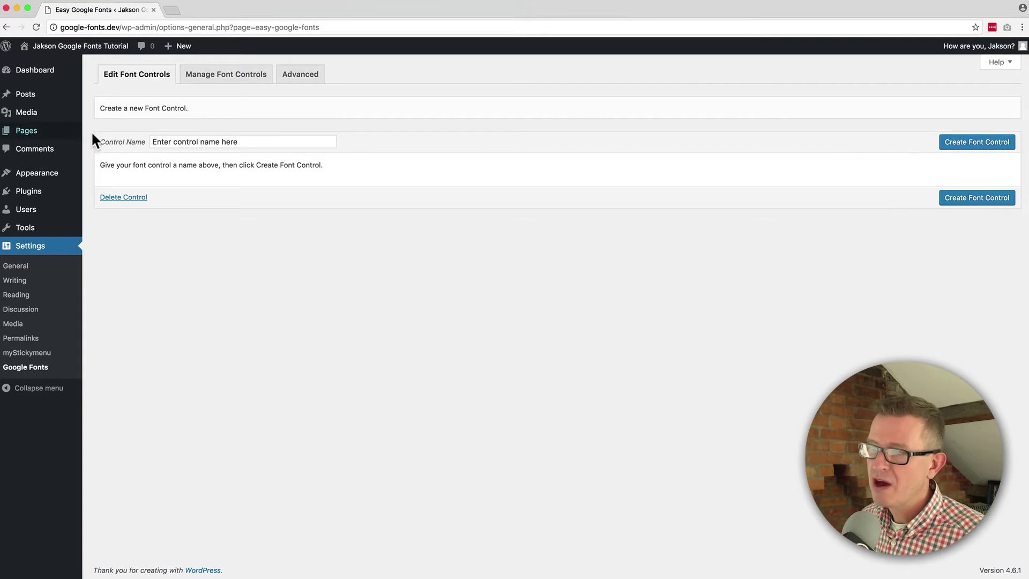
# Step: Create a new font control named 'Site Title'
pyautogui.click(189, 140)
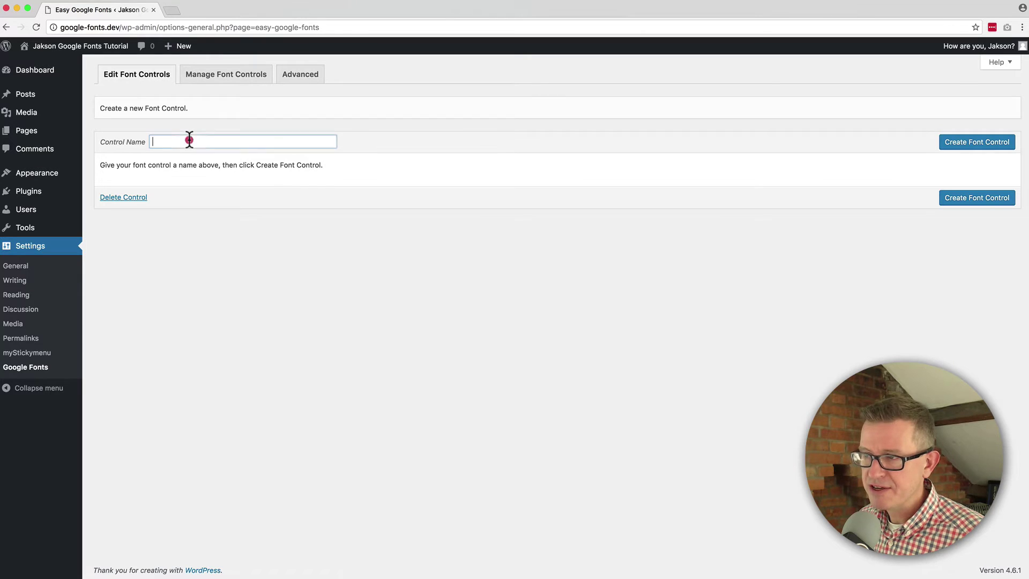
pyautogui.write('Site')
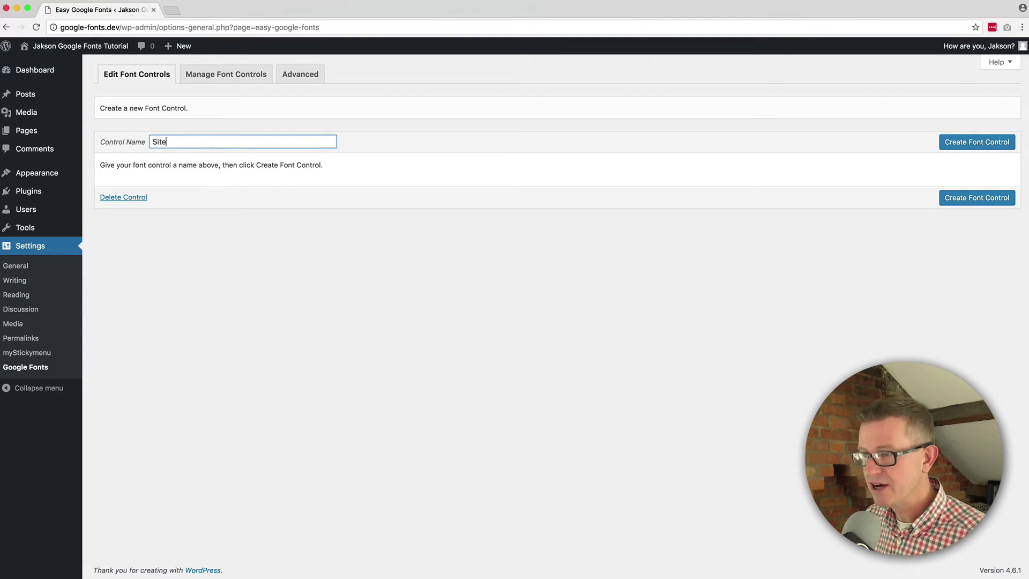
pyautogui.write(' Title')
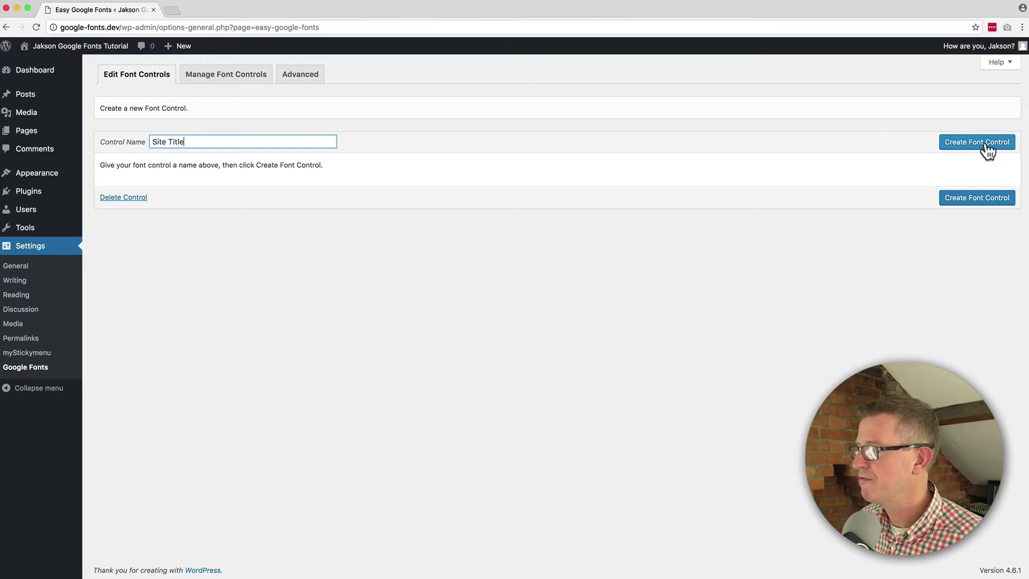
pyautogui.click(988, 150)
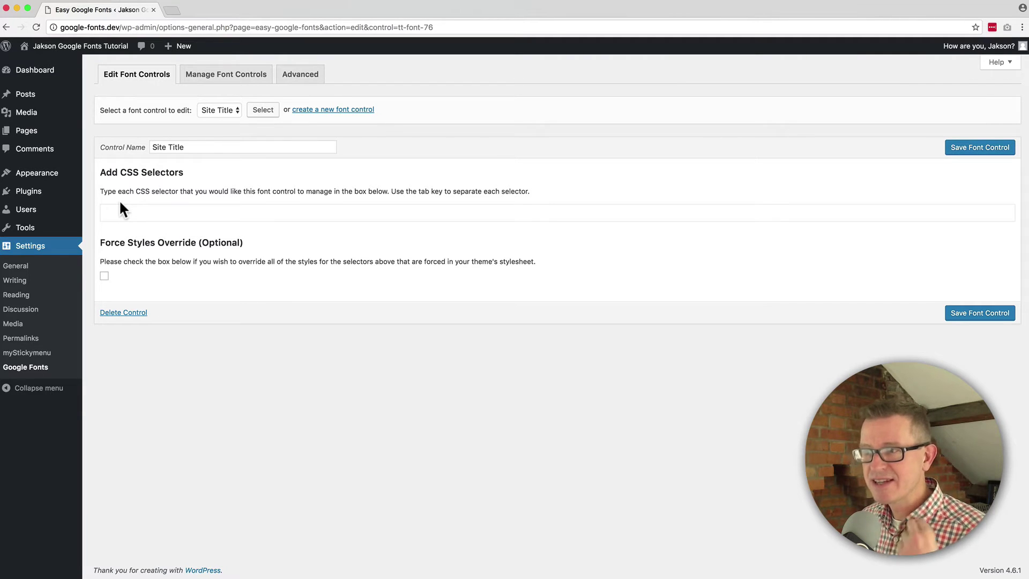
# Step: Add the .site-title selector, turn on Force Styles Override, and save the font control
pyautogui.press('super+Tab')
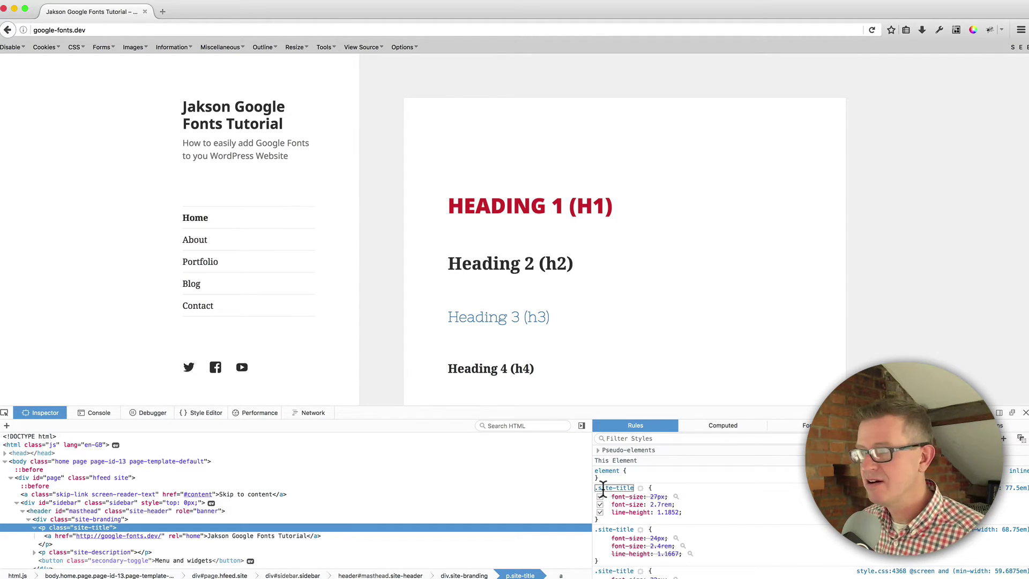
pyautogui.press('super+Tab')
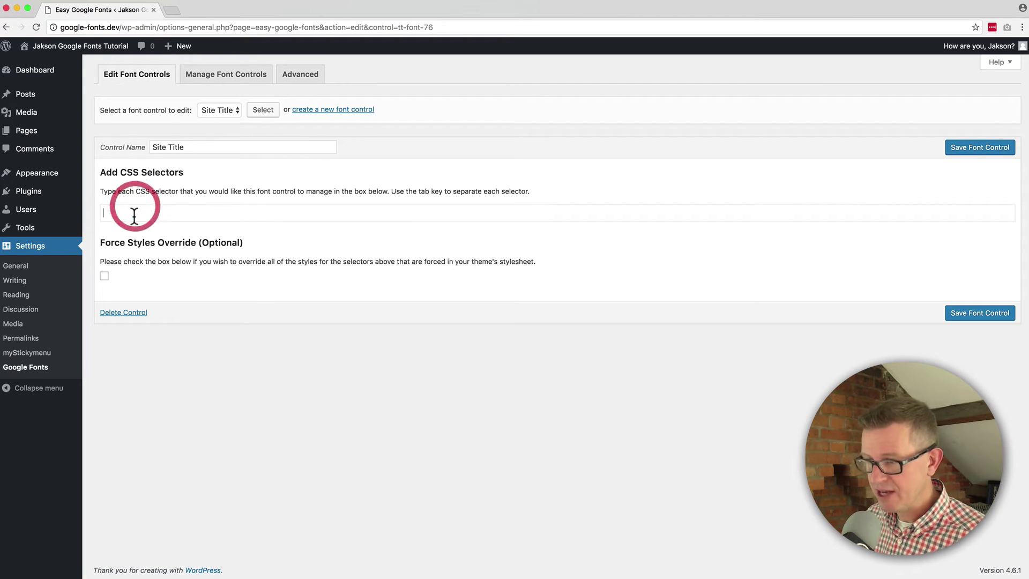
pyautogui.press('super+v')
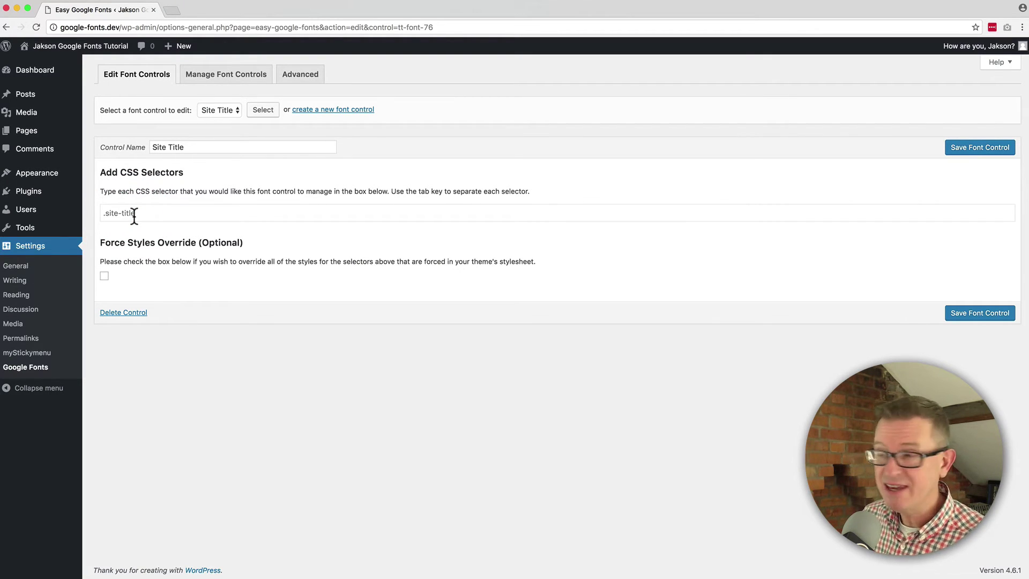
pyautogui.press('Tab')
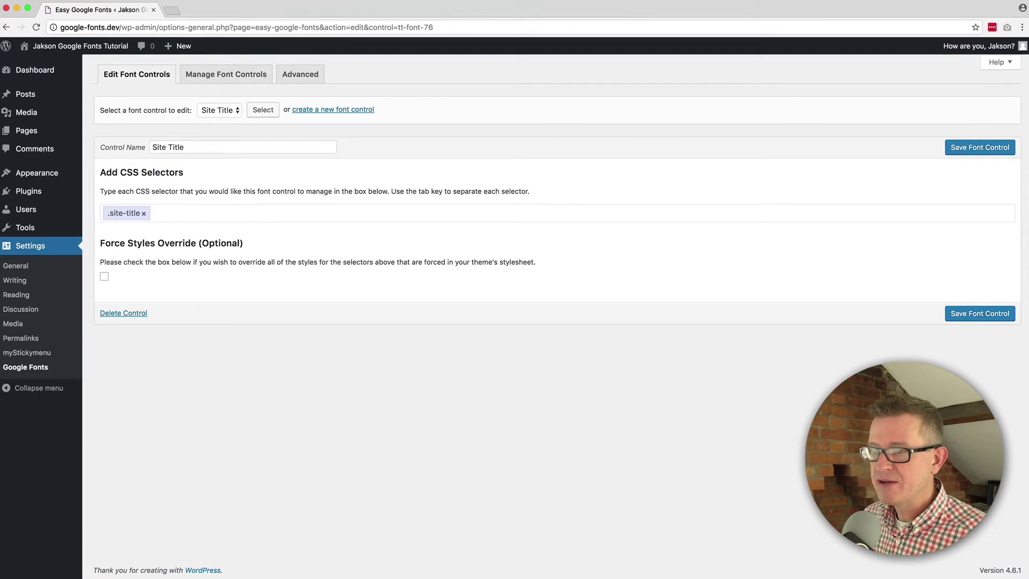
pyautogui.click(104, 277)
pyautogui.click(992, 313)
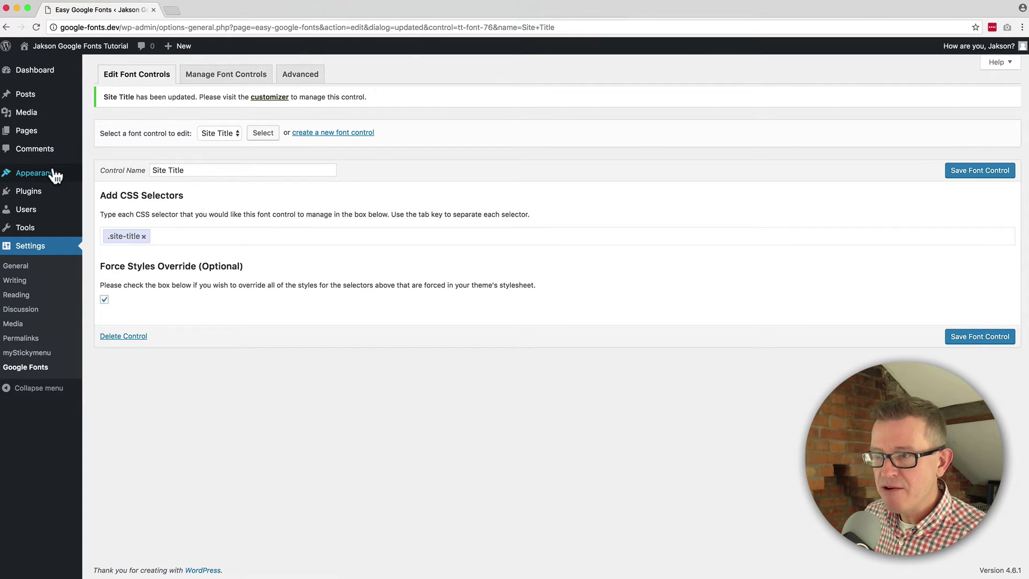
# Step: In Customizer Typography, check Default Typography, then expand Site Title's font settings under Theme Typography
pyautogui.moveTo(55, 175)
pyautogui.click(109, 189)
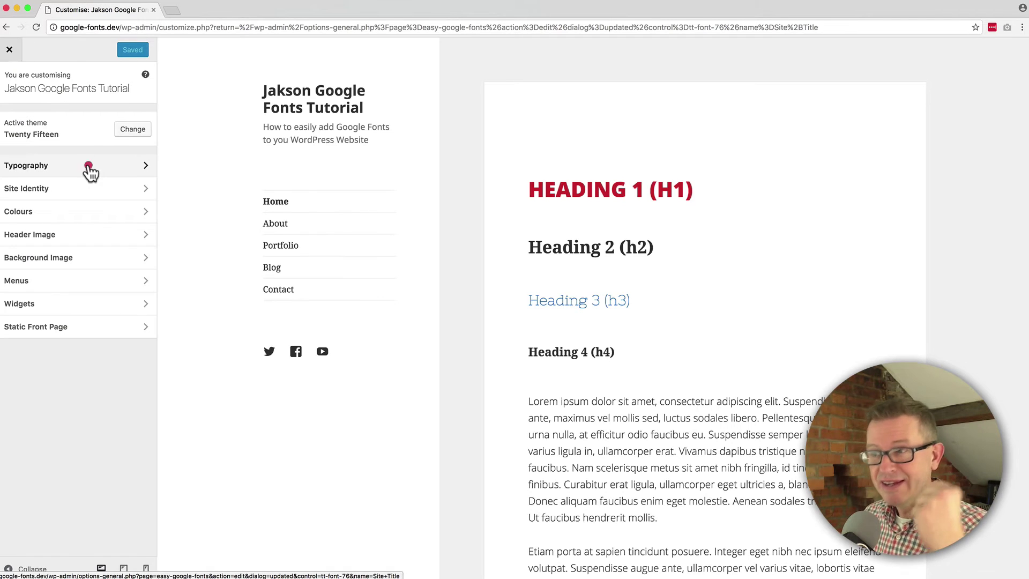
pyautogui.click(88, 170)
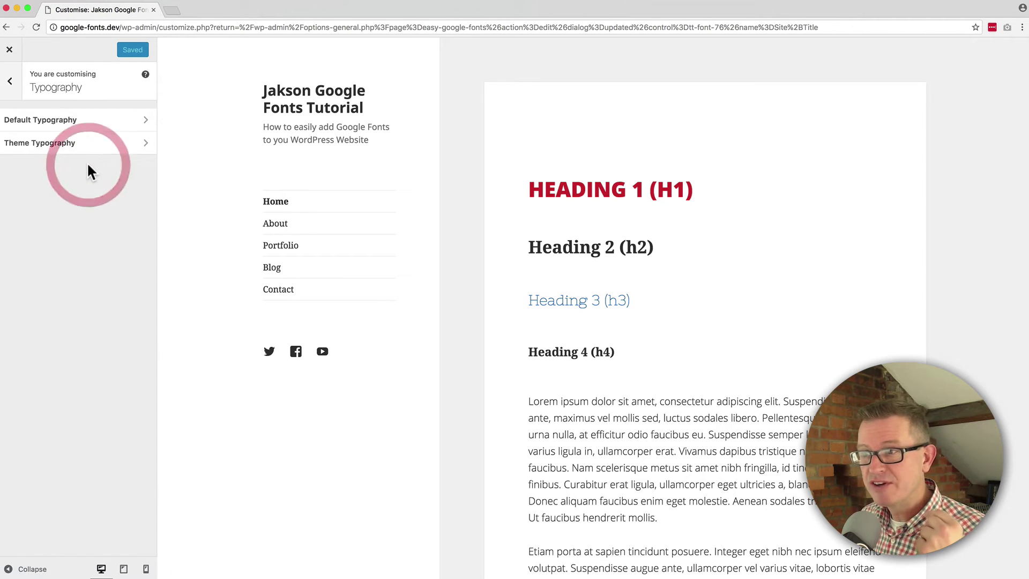
pyautogui.click(64, 123)
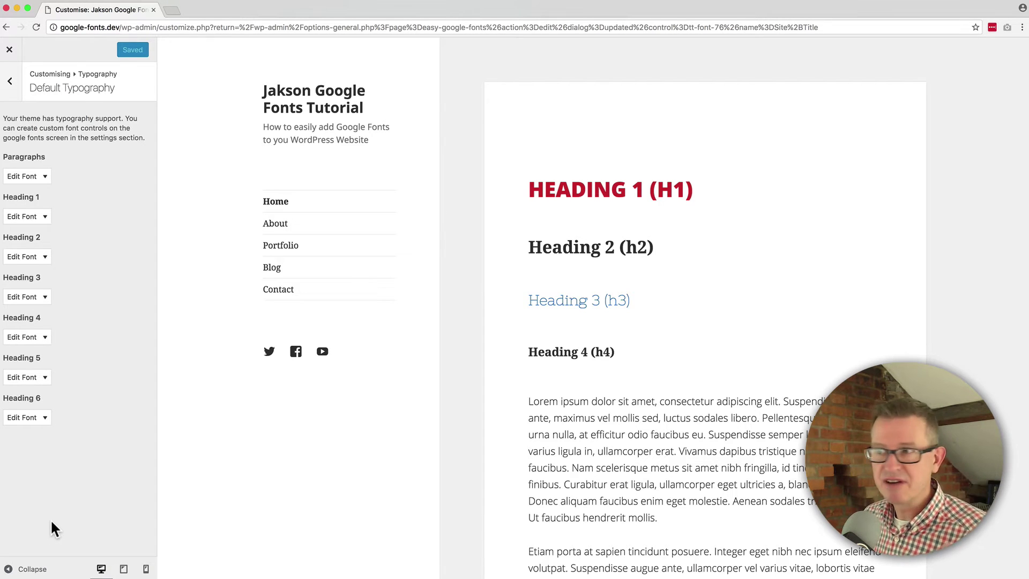
pyautogui.click(13, 83)
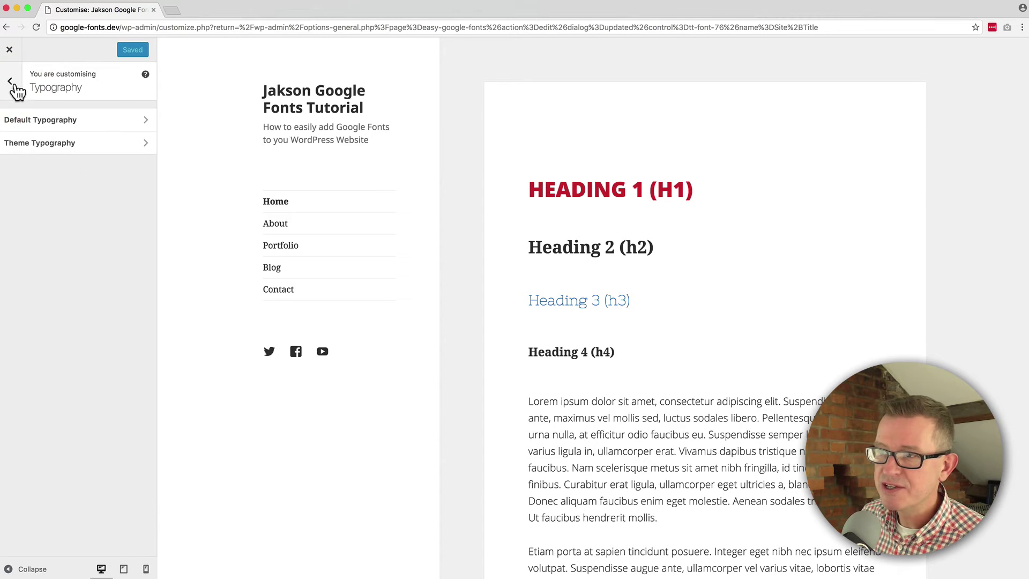
pyautogui.click(40, 143)
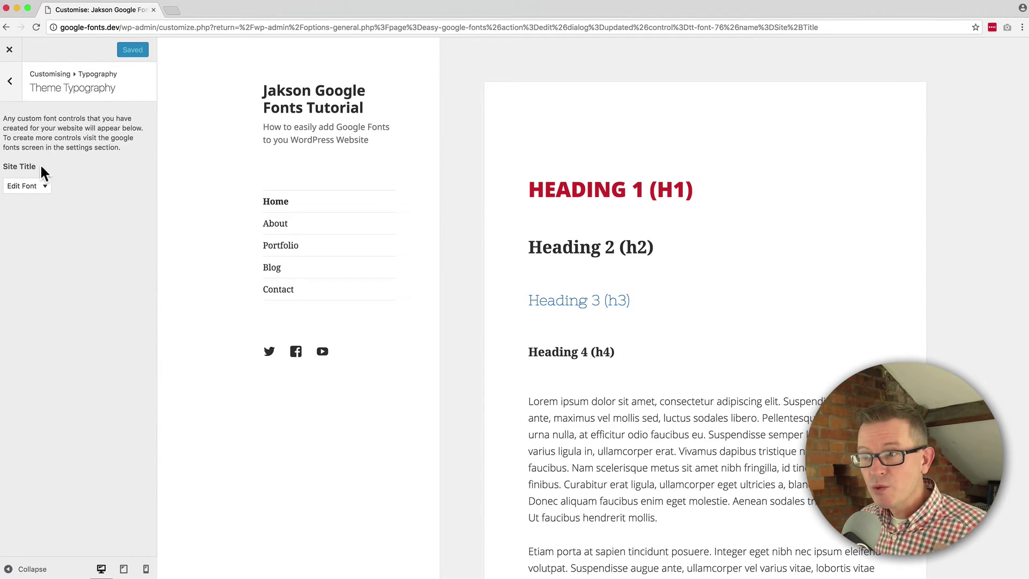
pyautogui.moveTo(35, 166); pyautogui.dragTo(3, 167)
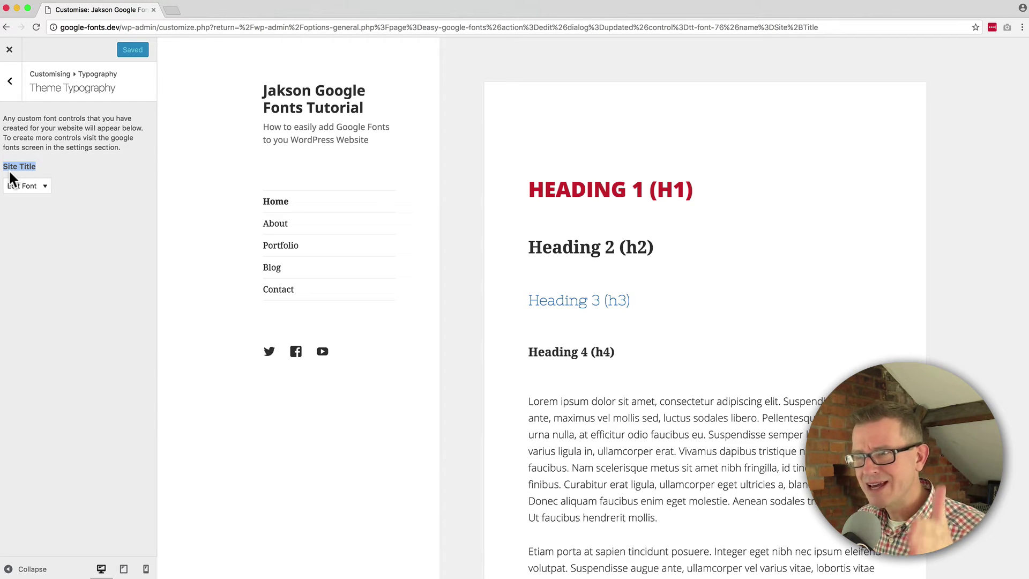
pyautogui.click(44, 187)
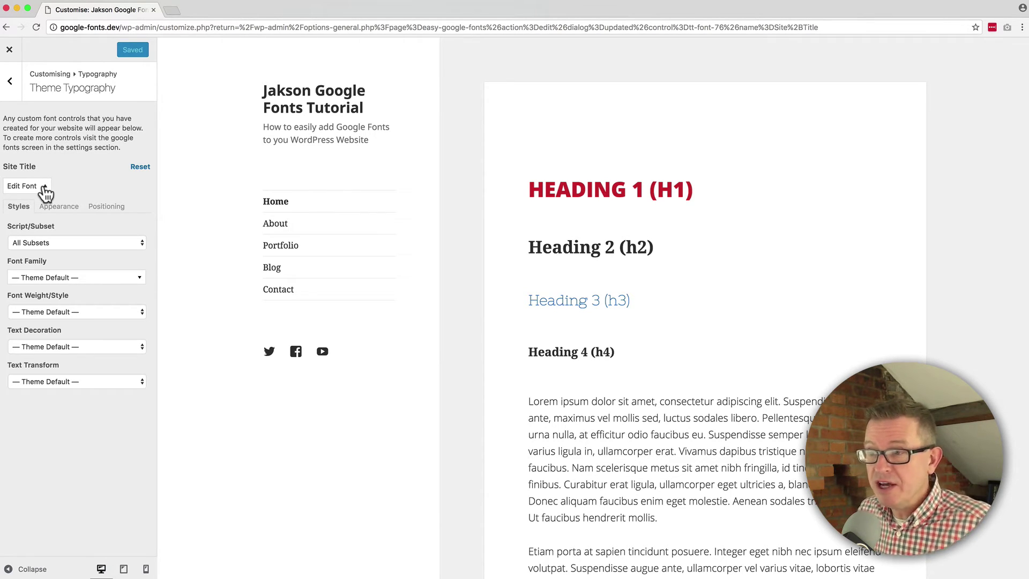
# Step: Set the site title font to Oswald at 39px size with 1.3 line height
pyautogui.click(82, 280)
pyautogui.write('os')
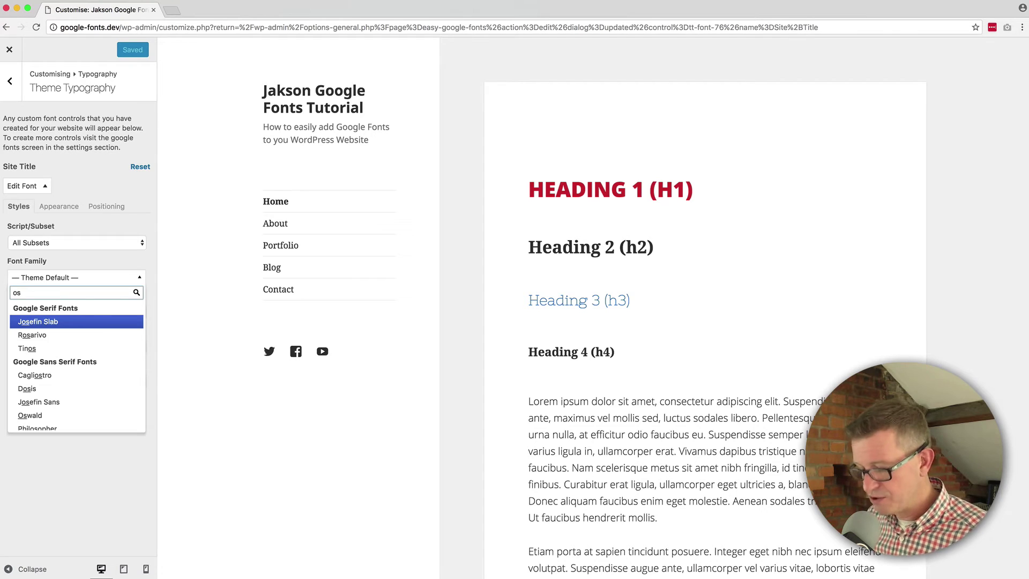
pyautogui.write('w')
pyautogui.click(32, 323)
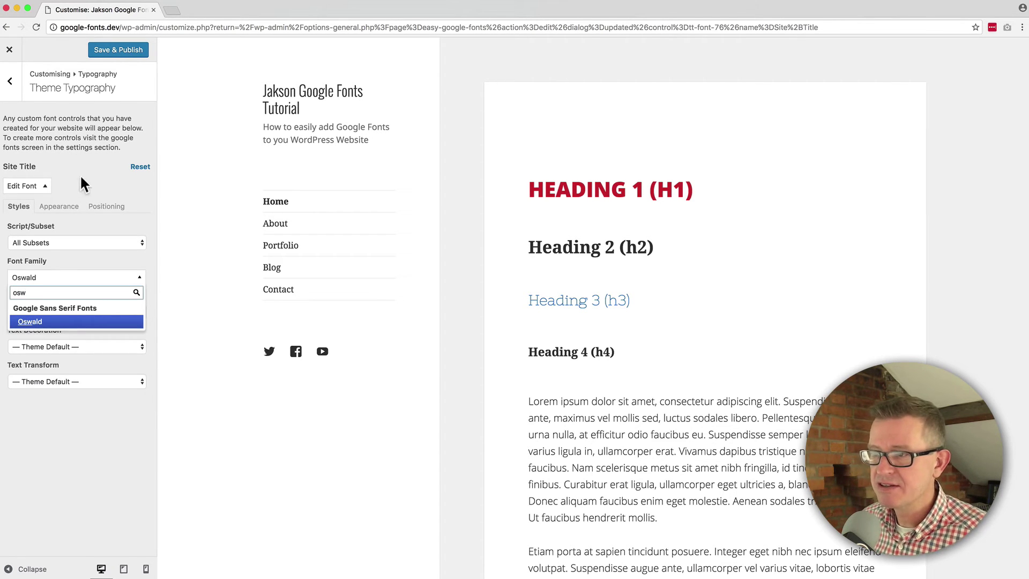
pyautogui.click(67, 209)
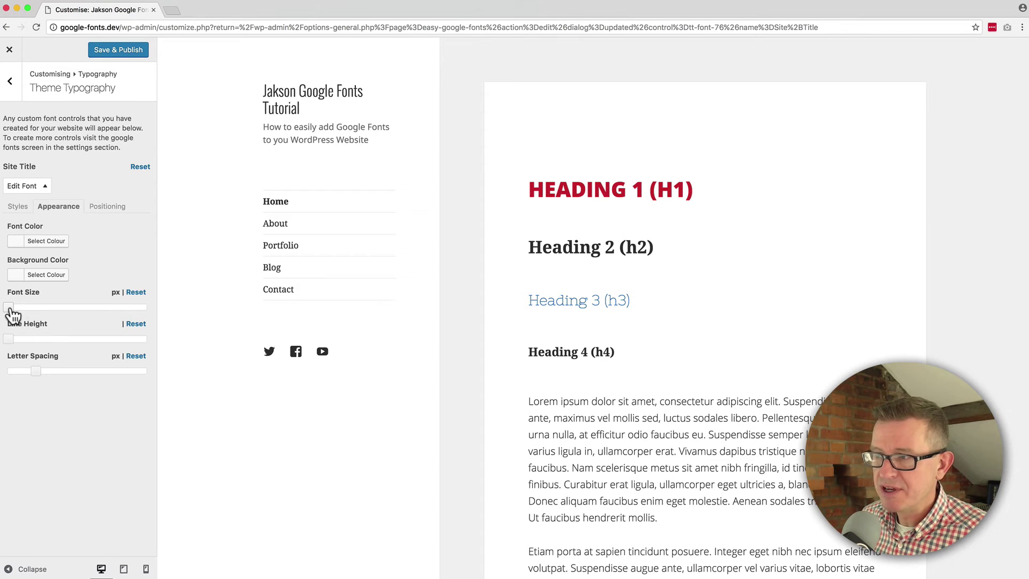
pyautogui.click(12, 307)
pyautogui.moveTo(12, 308); pyautogui.dragTo(53, 308)
pyautogui.click(14, 339)
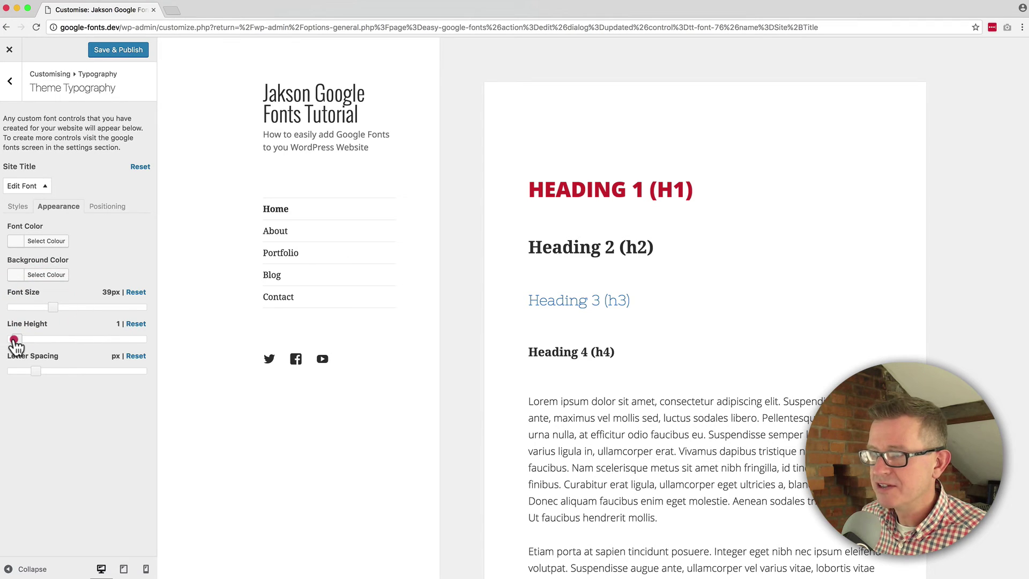
pyautogui.moveTo(16, 340); pyautogui.dragTo(30, 339)
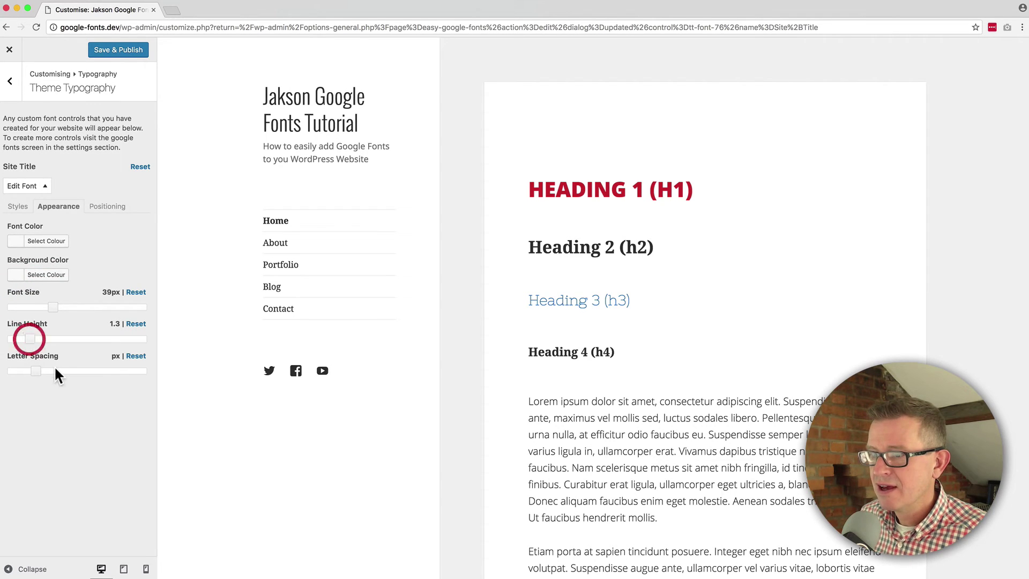
# Step: Make the site title bold at weight 700 with 2px letter spacing, and publish
pyautogui.click(19, 207)
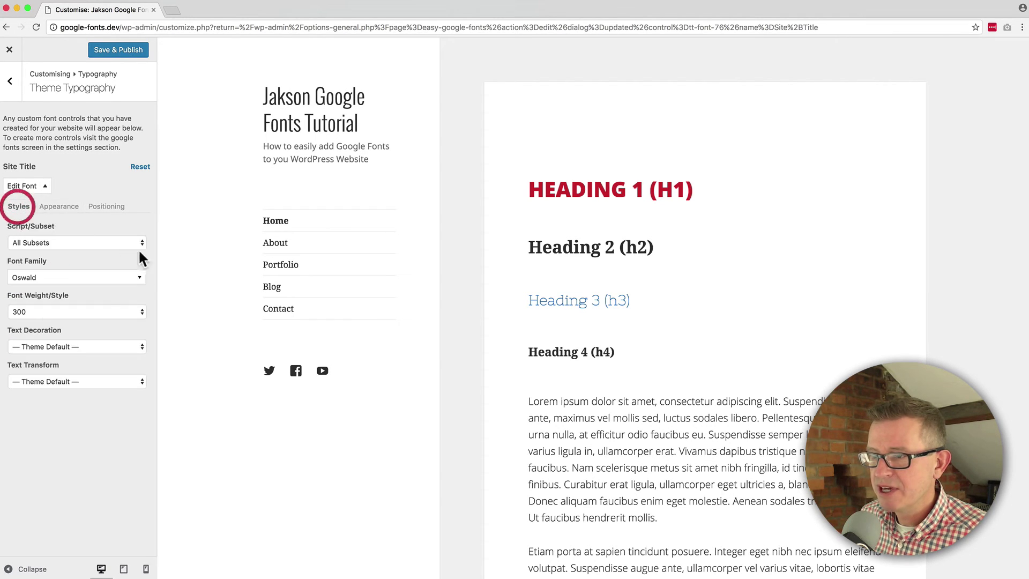
pyautogui.click(82, 308)
pyautogui.click(75, 327)
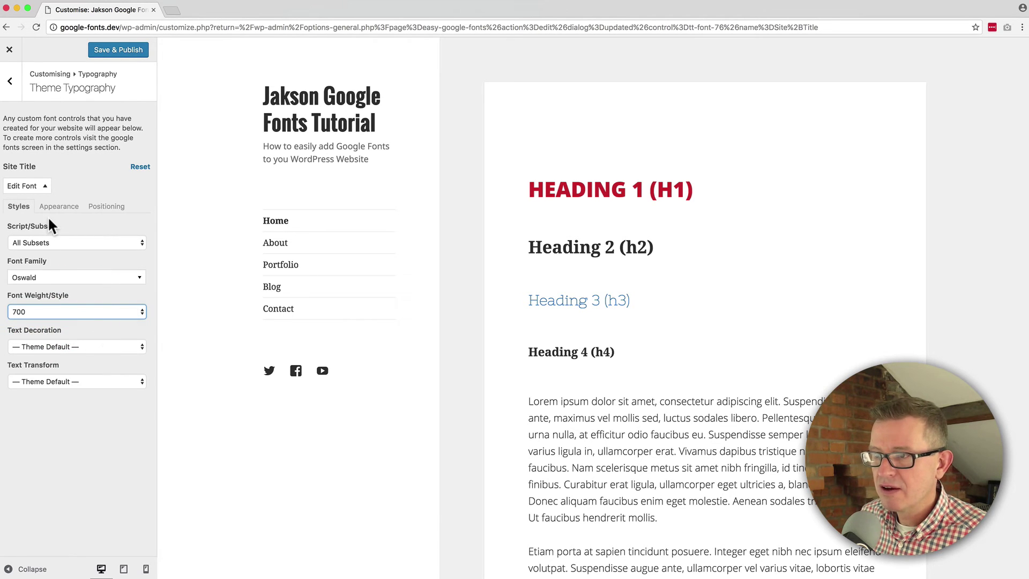
pyautogui.click(61, 207)
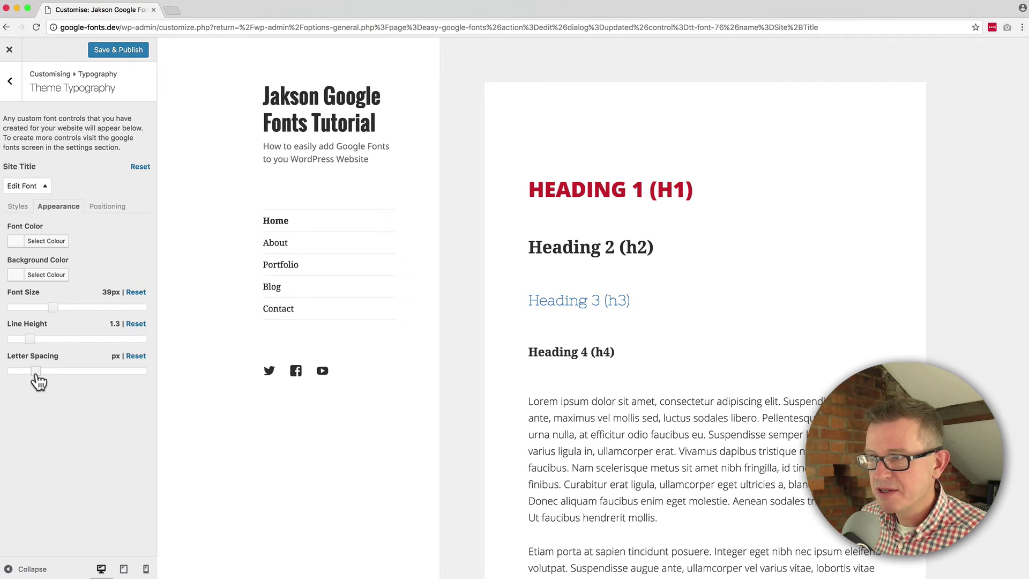
pyautogui.moveTo(39, 381); pyautogui.dragTo(53, 370)
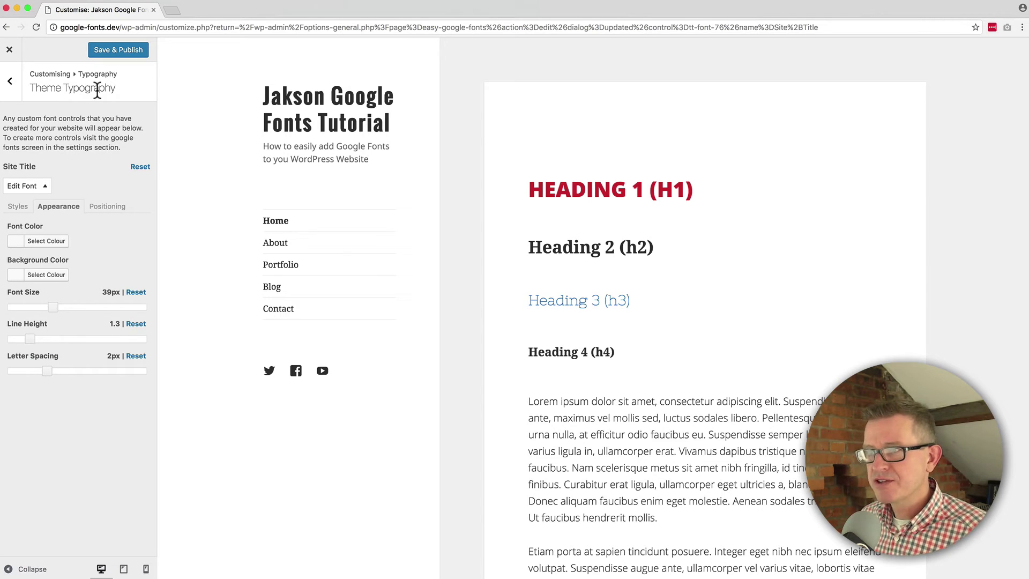
pyautogui.click(121, 52)
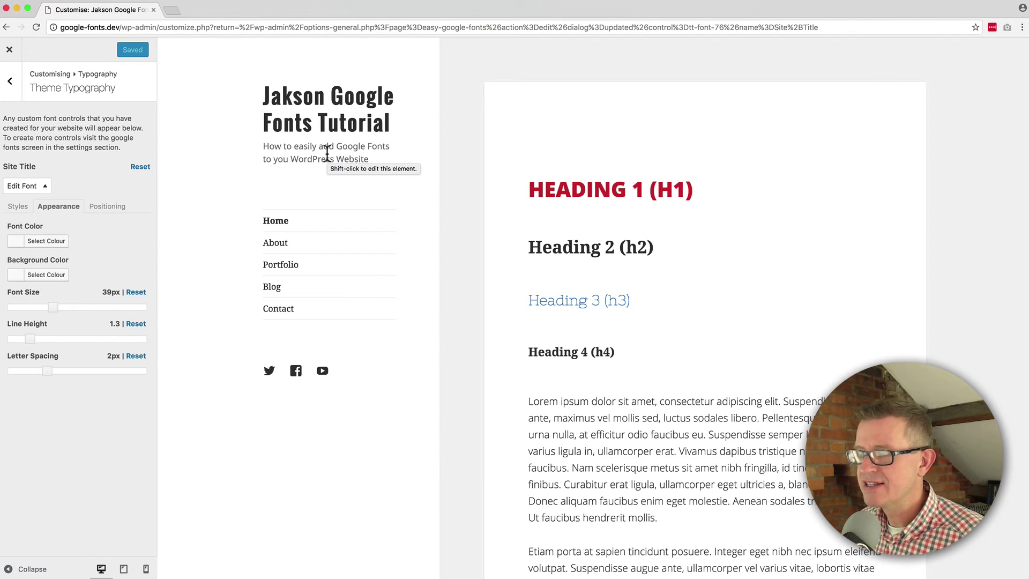
# Step: Close the developer tools in Firefox and reload the live site to see the new title font
pyautogui.press('super+Tab')
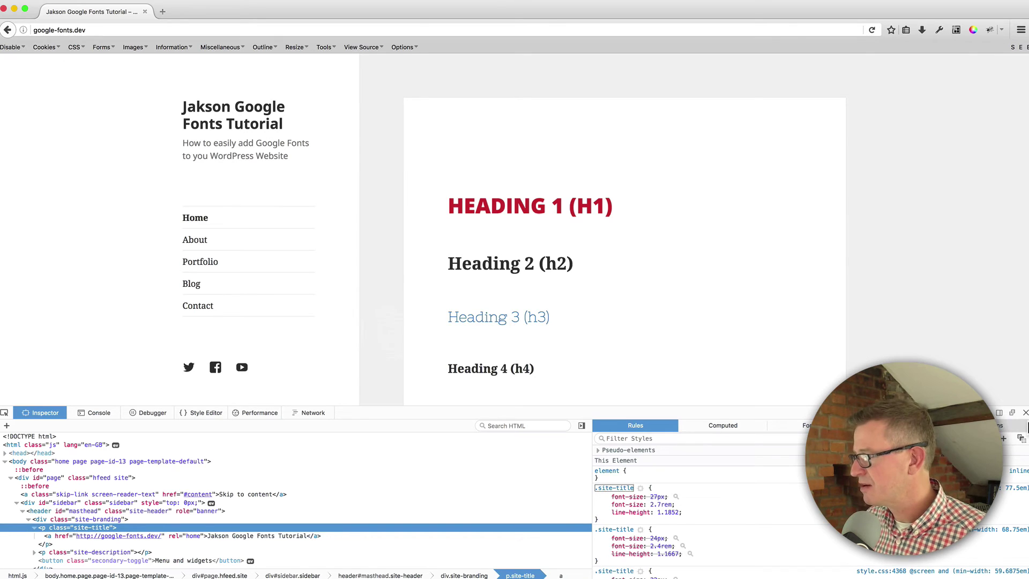
pyautogui.click(1025, 412)
pyautogui.press('super+r')
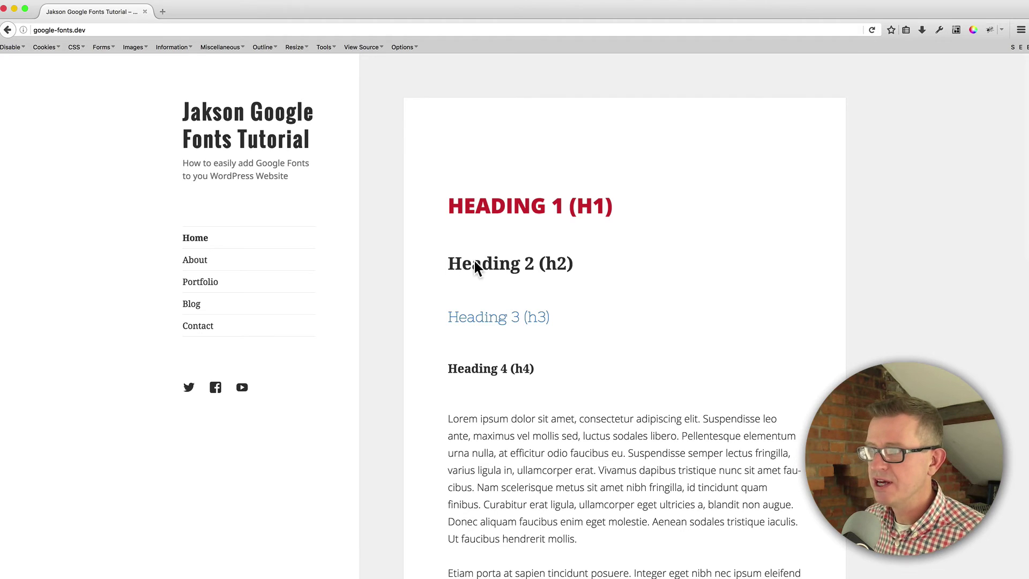
# Step: Inspect the tagline and select its .site-description class in the Rules panel
pyautogui.rightClick(207, 166)
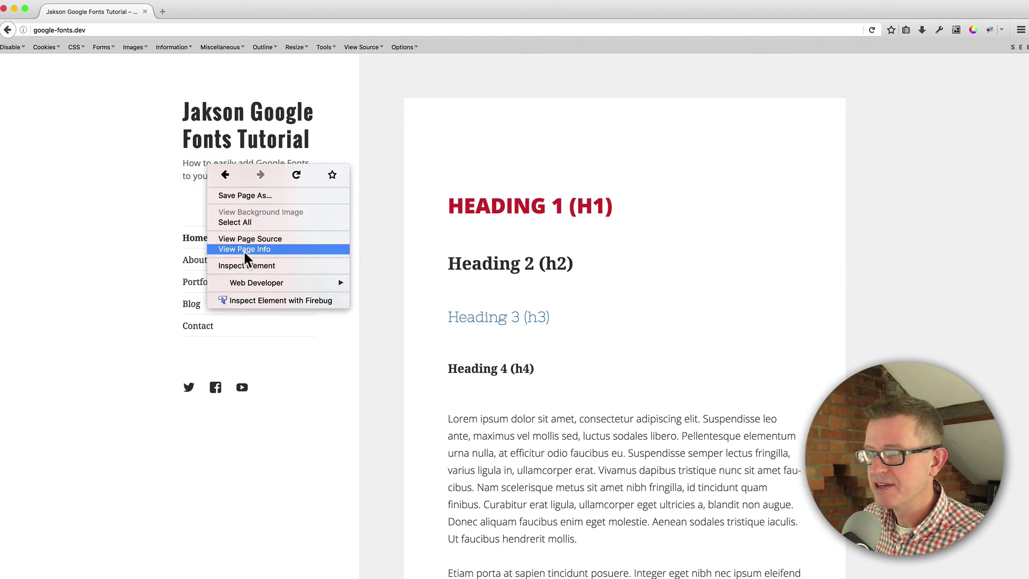
pyautogui.click(244, 266)
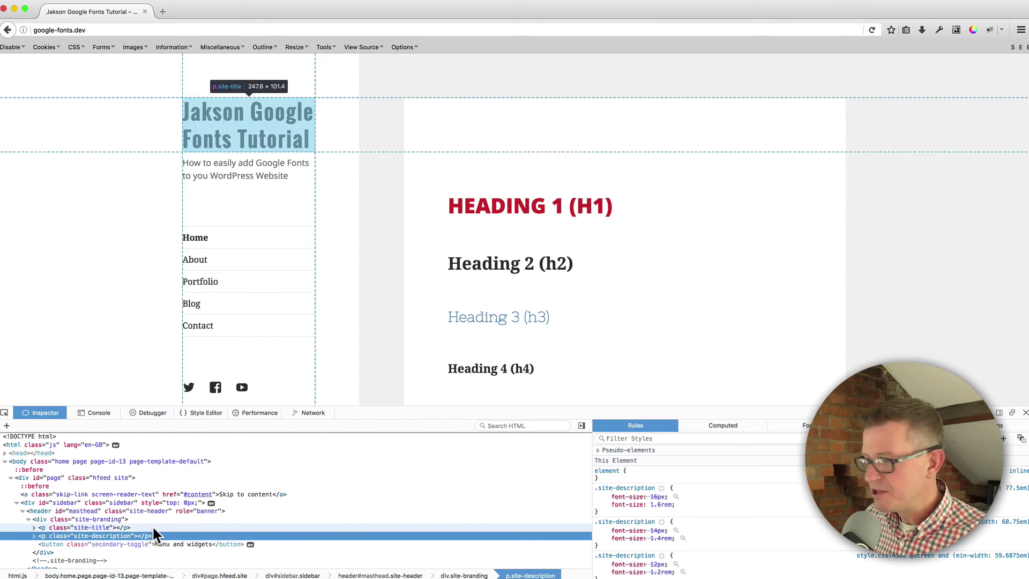
pyautogui.click(631, 489)
pyautogui.hotkey('ctrl', 'c')
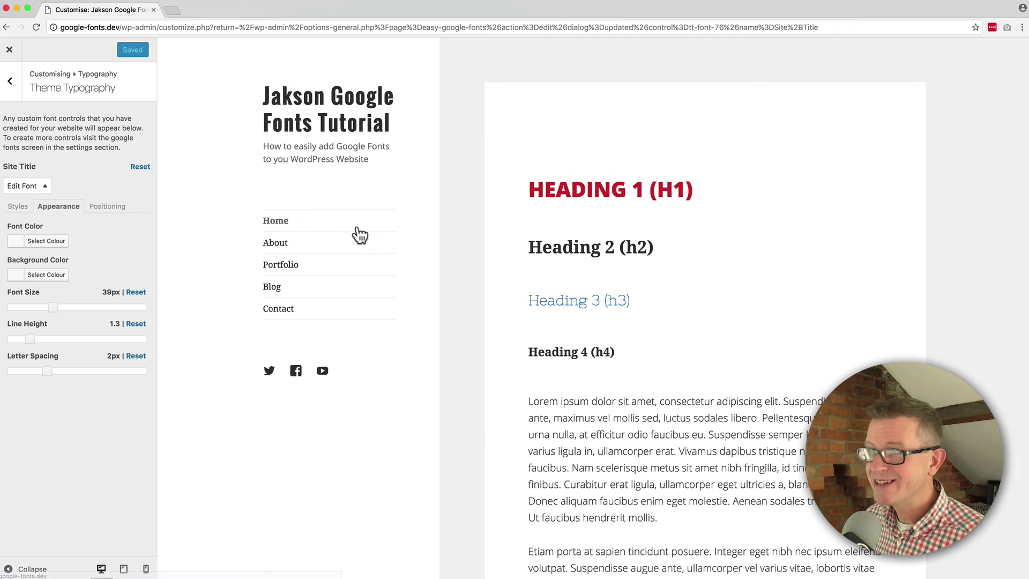
# Step: Close the Customizer and create a new font control named 'Tag Line'
pyautogui.click(10, 50)
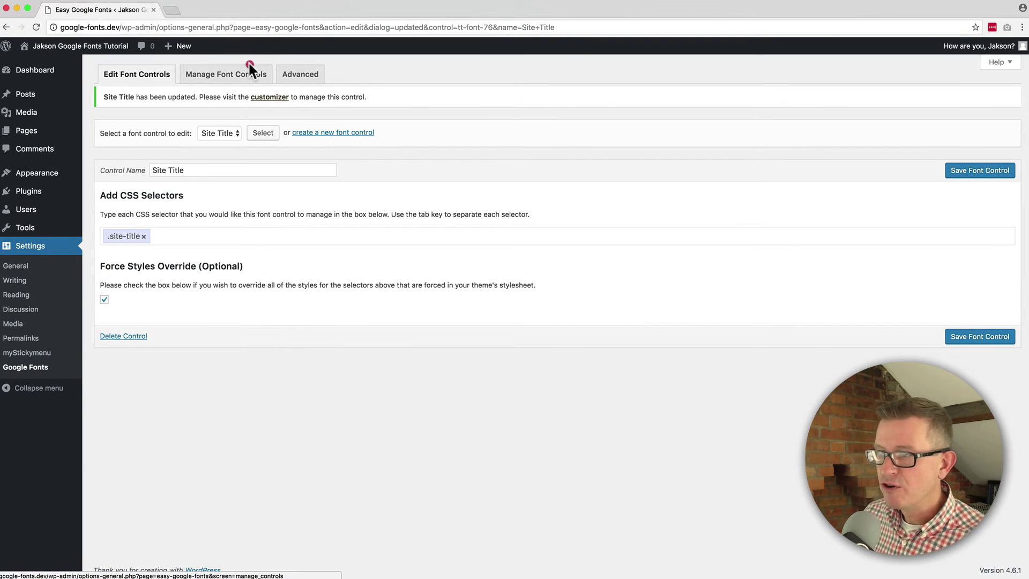
pyautogui.click(244, 78)
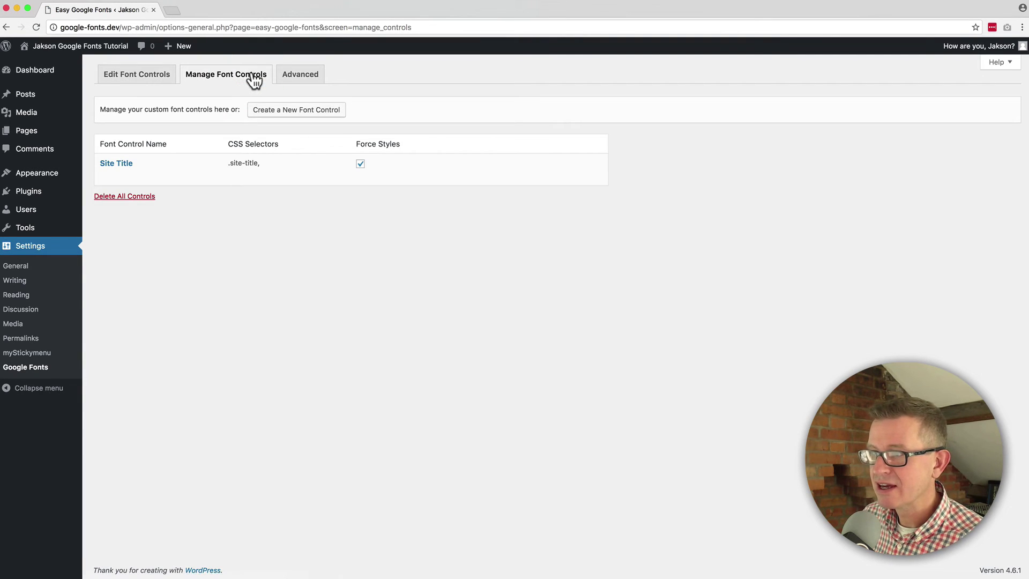
pyautogui.click(303, 109)
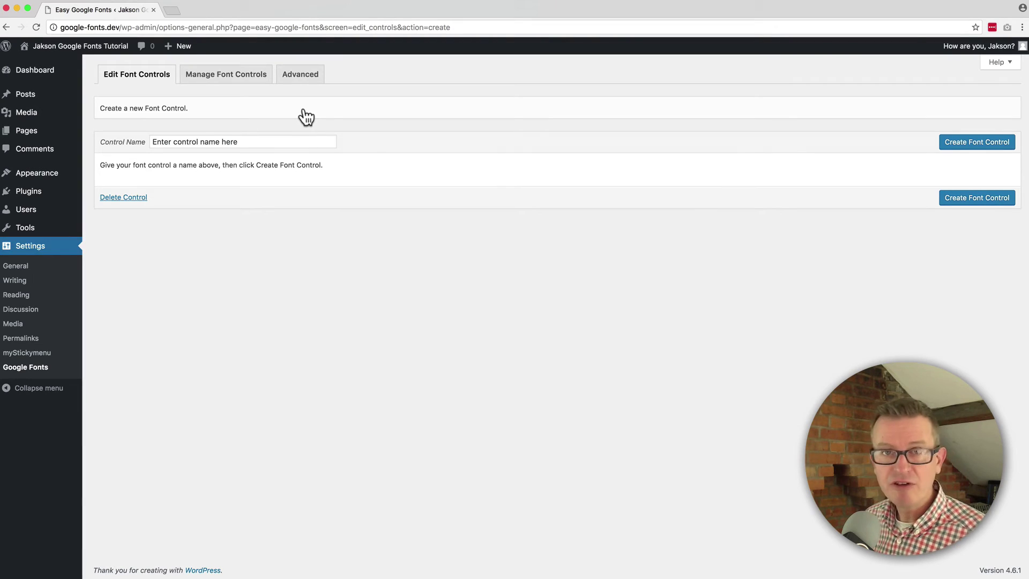
pyautogui.click(246, 142)
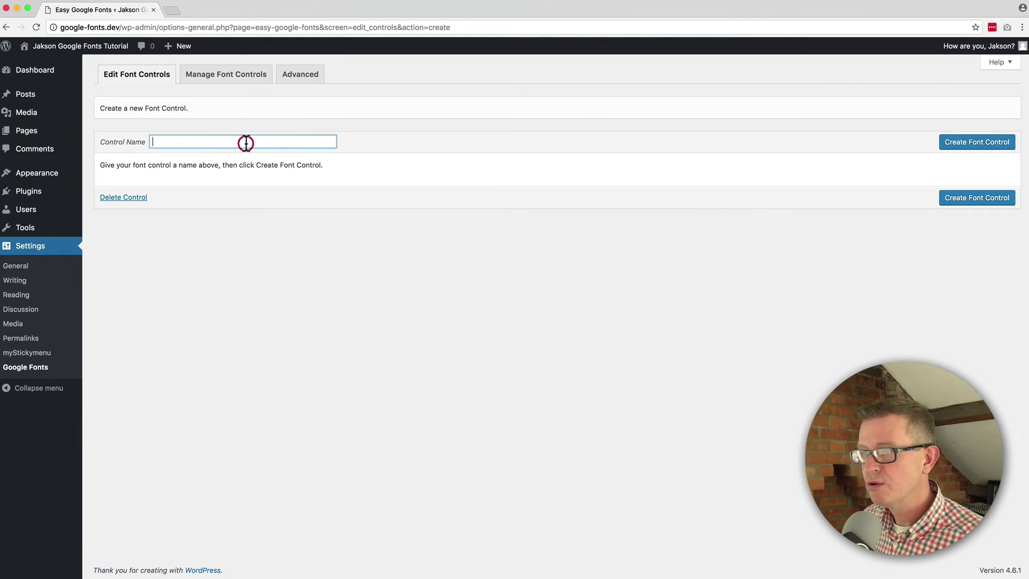
pyautogui.write('Tag Line')
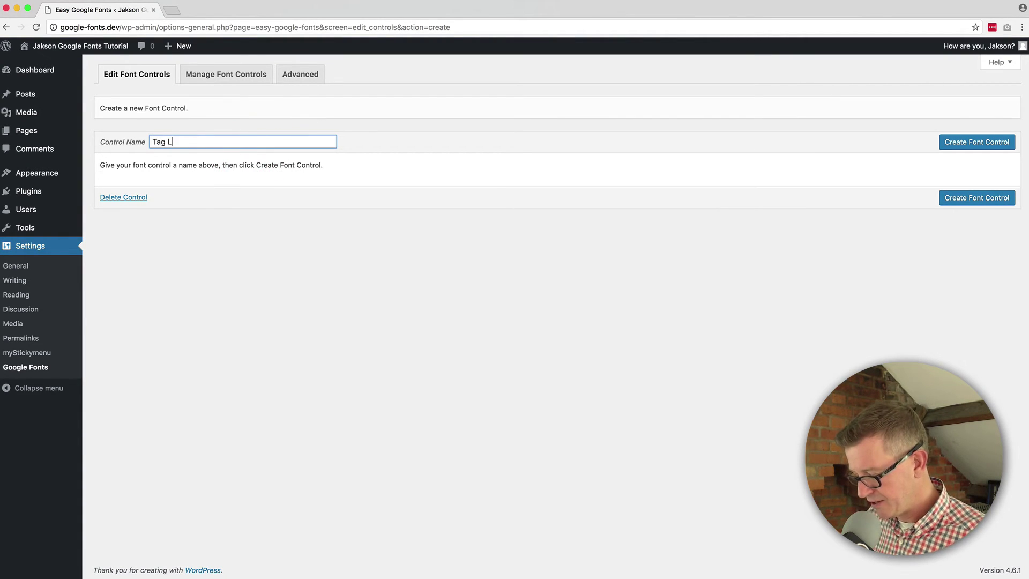
pyautogui.click(977, 142)
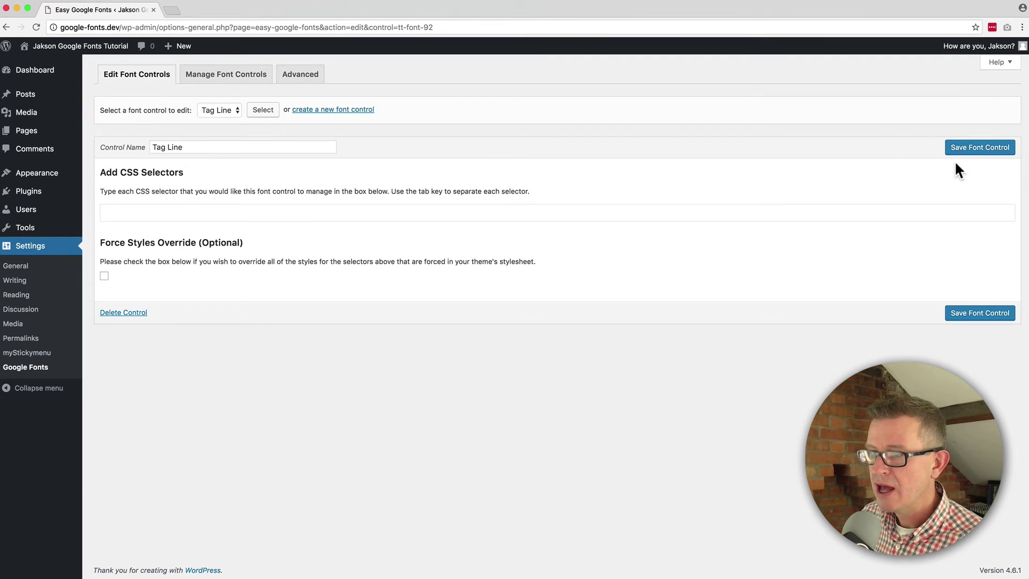
# Step: Add the .site-description selector, turn on Force Styles Override, and save the font control
pyautogui.click(189, 212)
pyautogui.hotkey('ctrl', 'v')
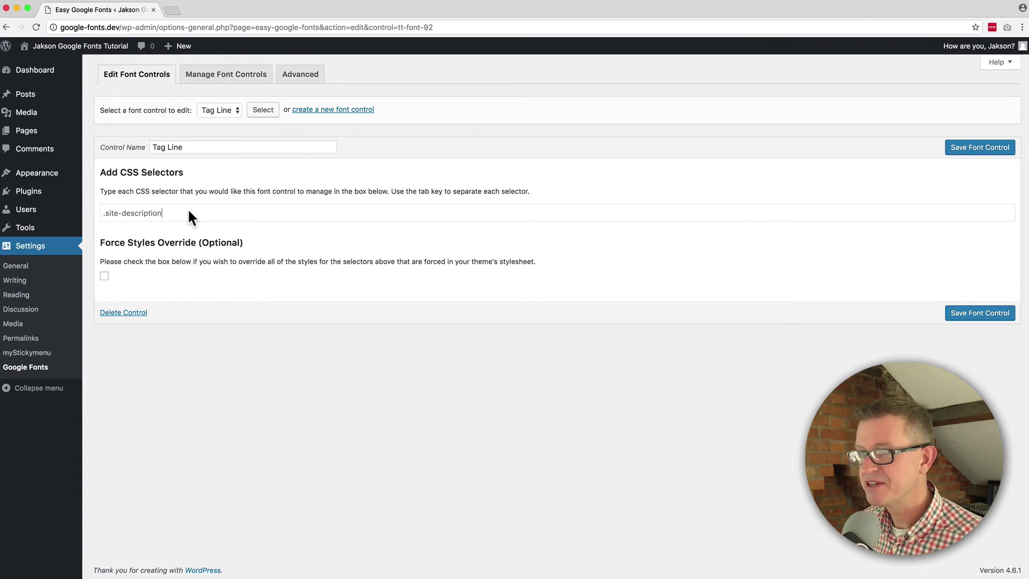
pyautogui.press('Tab')
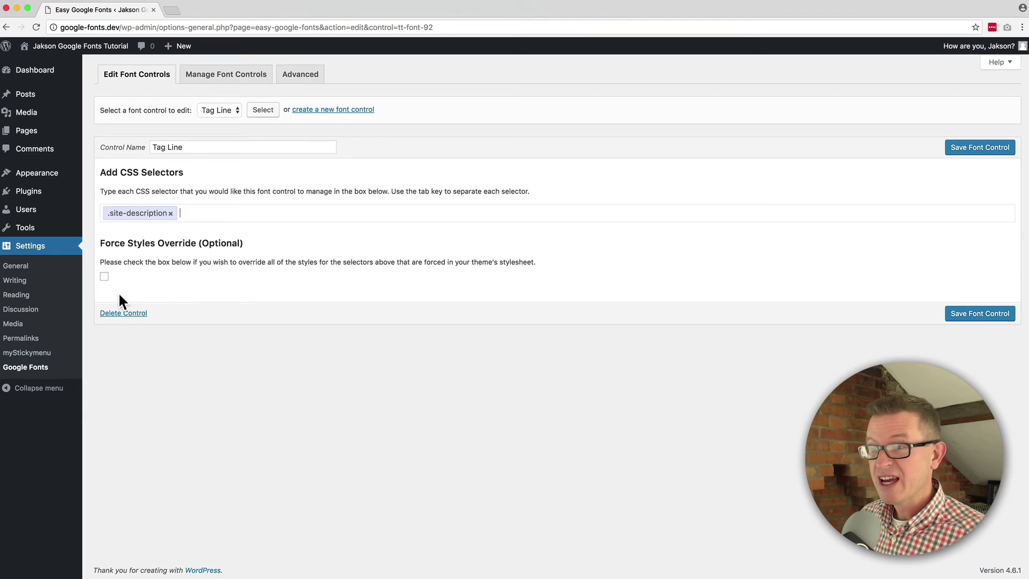
pyautogui.click(105, 277)
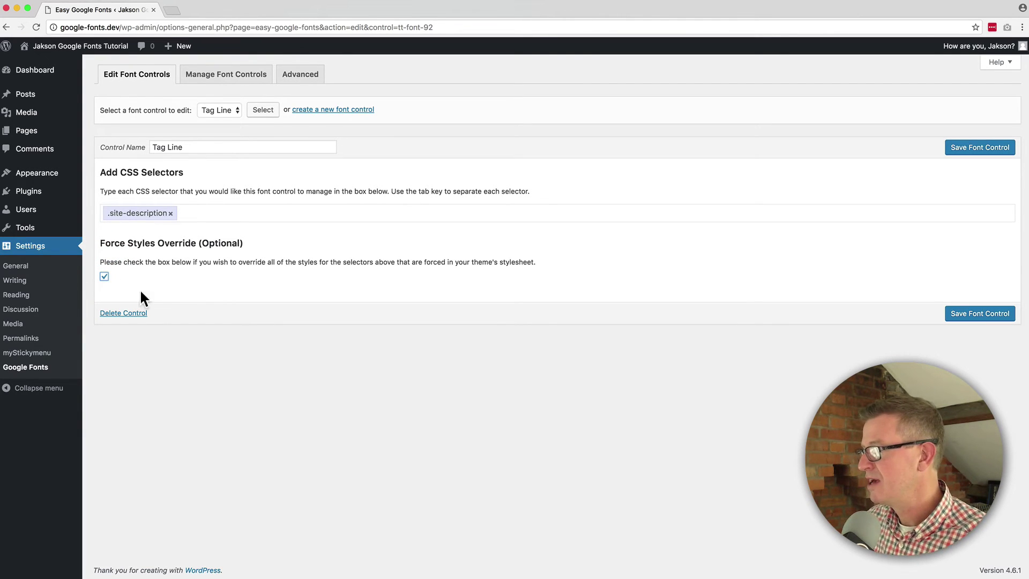
pyautogui.click(989, 317)
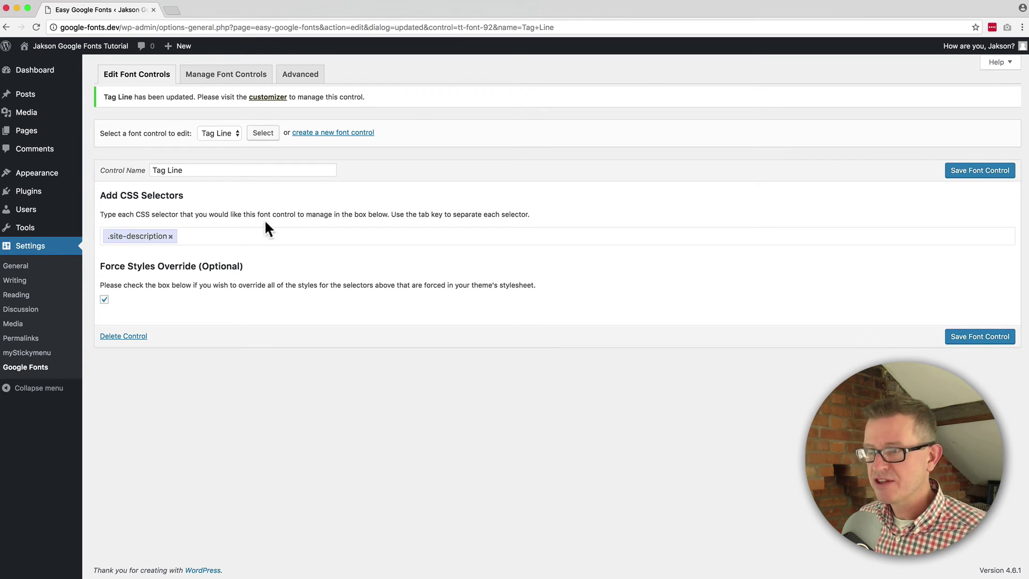
# Step: Open the Tag Line font settings under Customizer > Typography > Theme Typography
pyautogui.moveTo(21, 173)
pyautogui.click(115, 194)
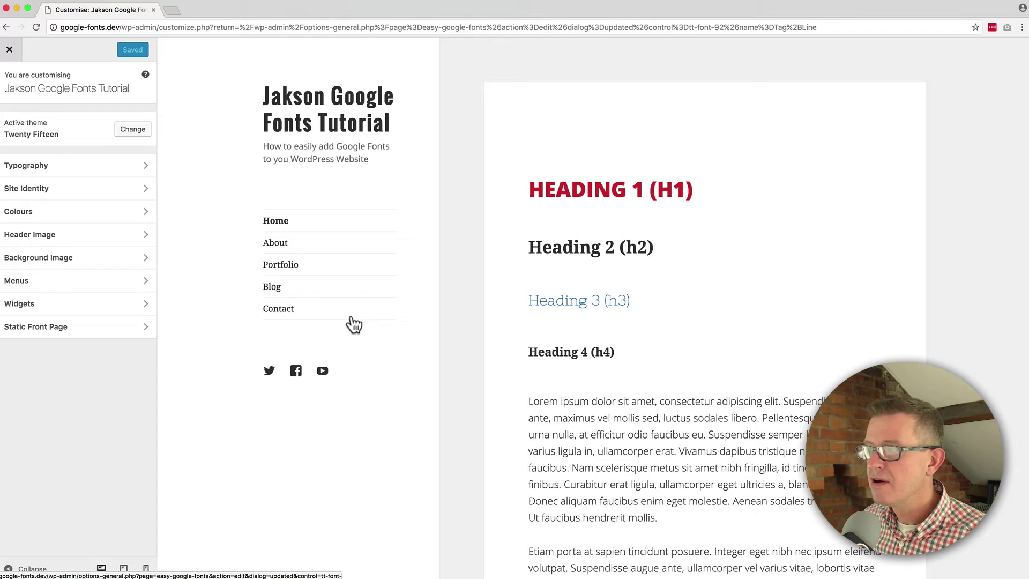
pyautogui.click(42, 166)
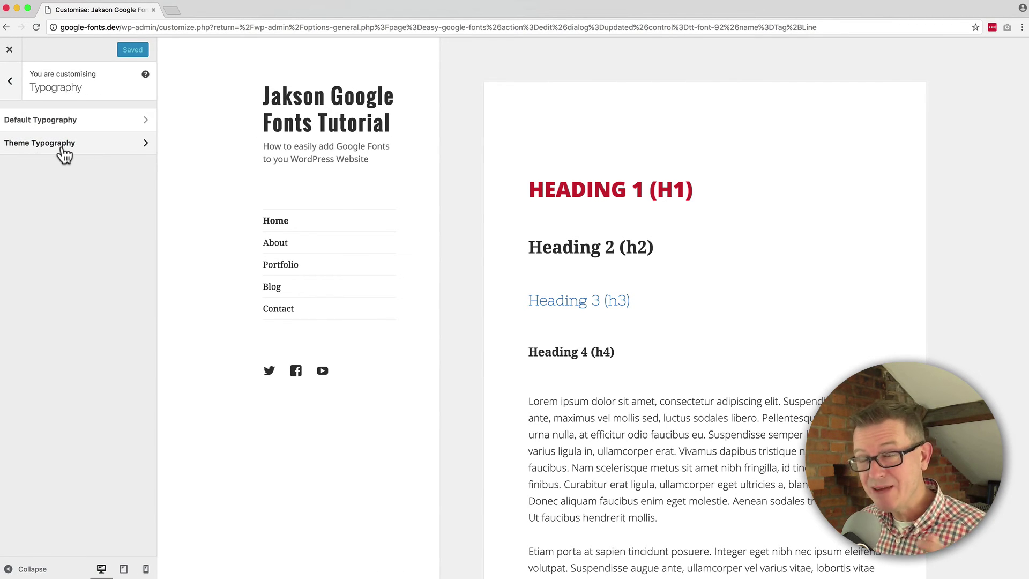
pyautogui.click(62, 145)
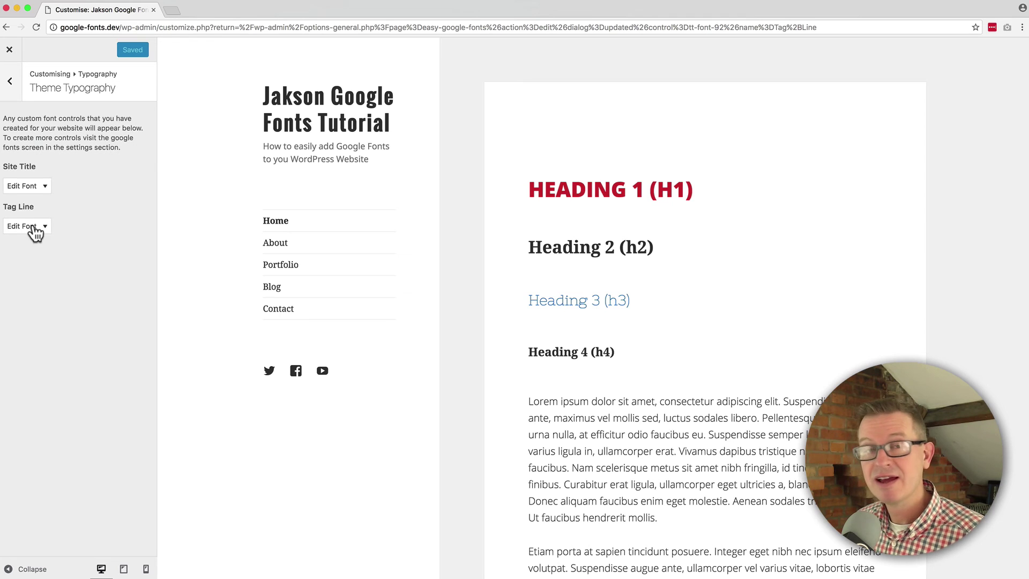
pyautogui.click(37, 228)
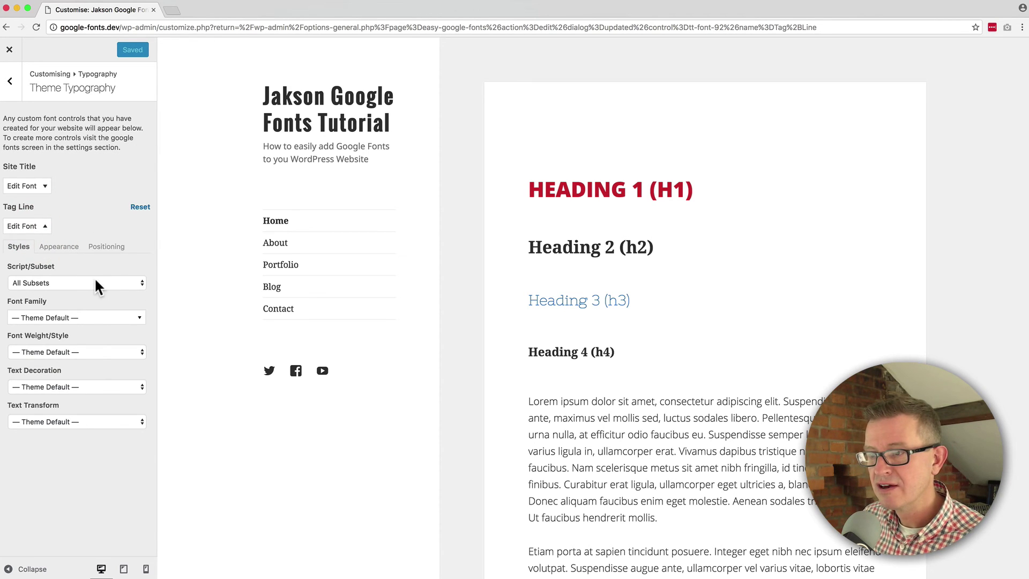
# Step: Set the tagline font family to Noto Serif with italic style
pyautogui.click(101, 319)
pyautogui.write('noto')
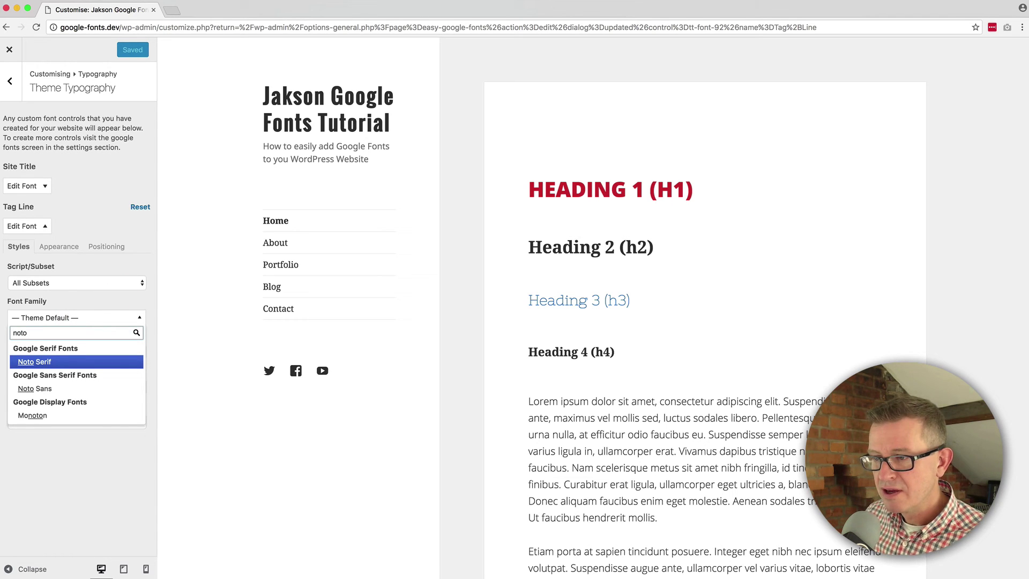
pyautogui.click(91, 362)
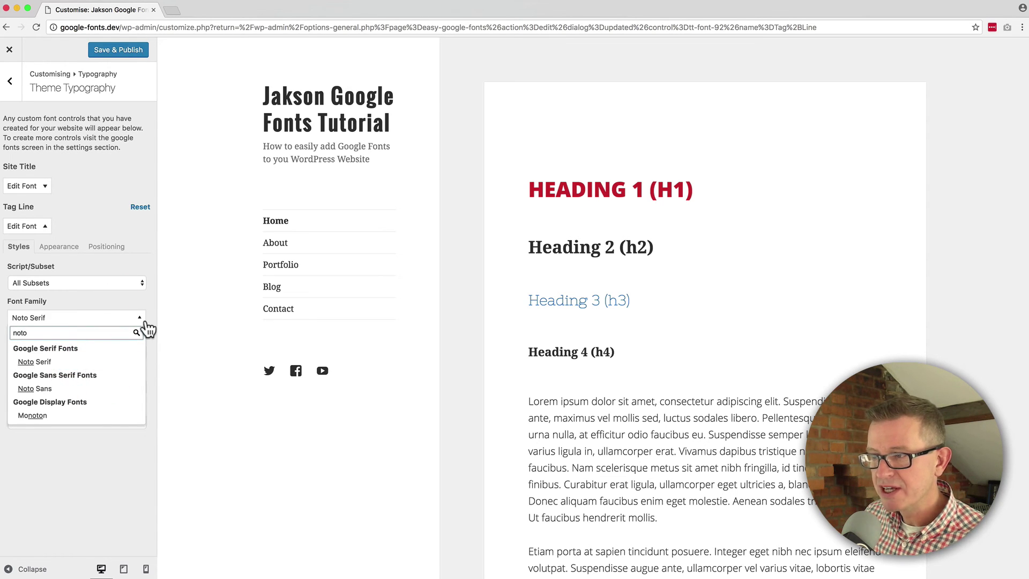
pyautogui.click(94, 294)
pyautogui.click(103, 349)
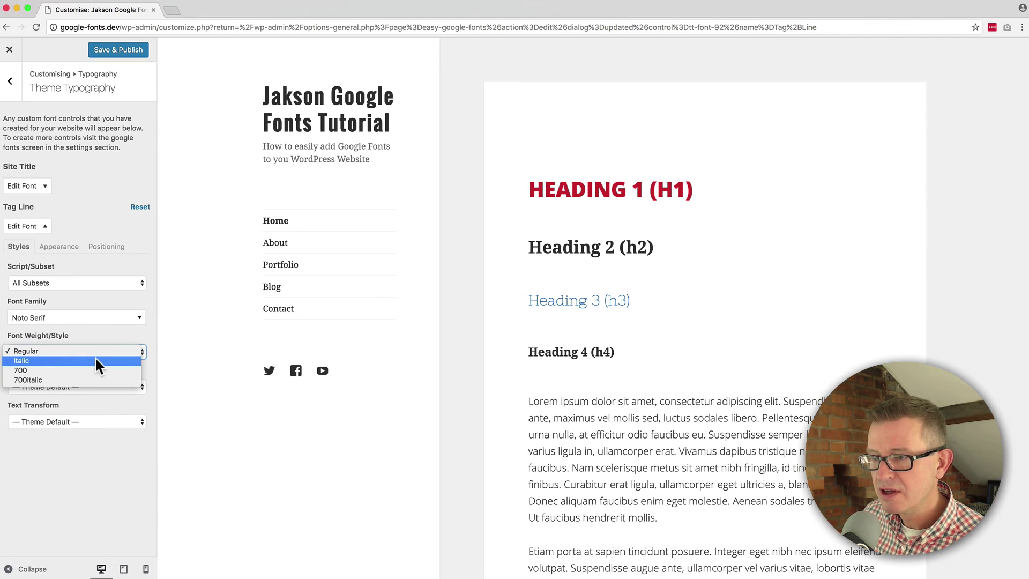
pyautogui.click(95, 359)
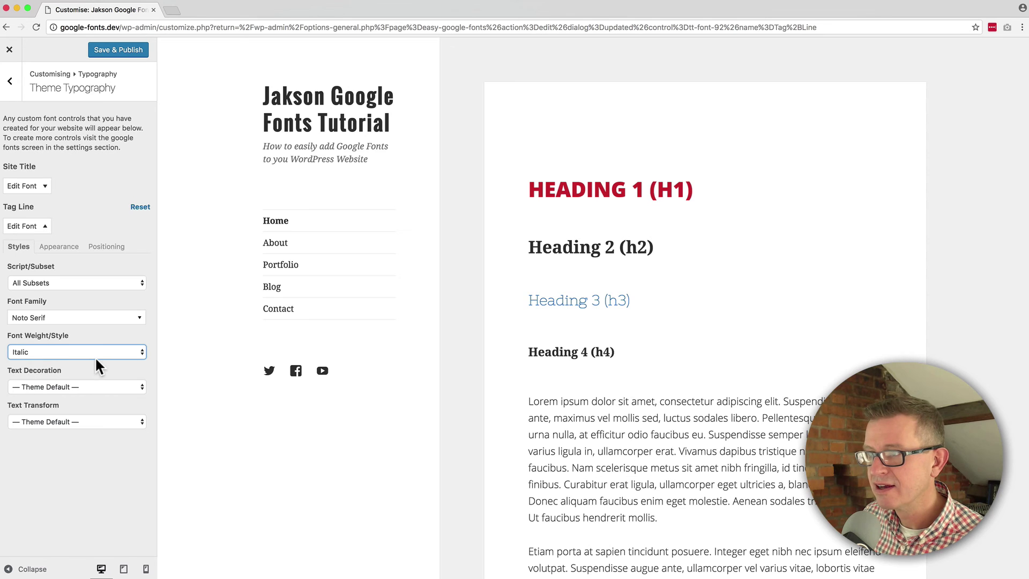
# Step: Enlarge the tagline font size to 25px and publish the changes
pyautogui.click(60, 247)
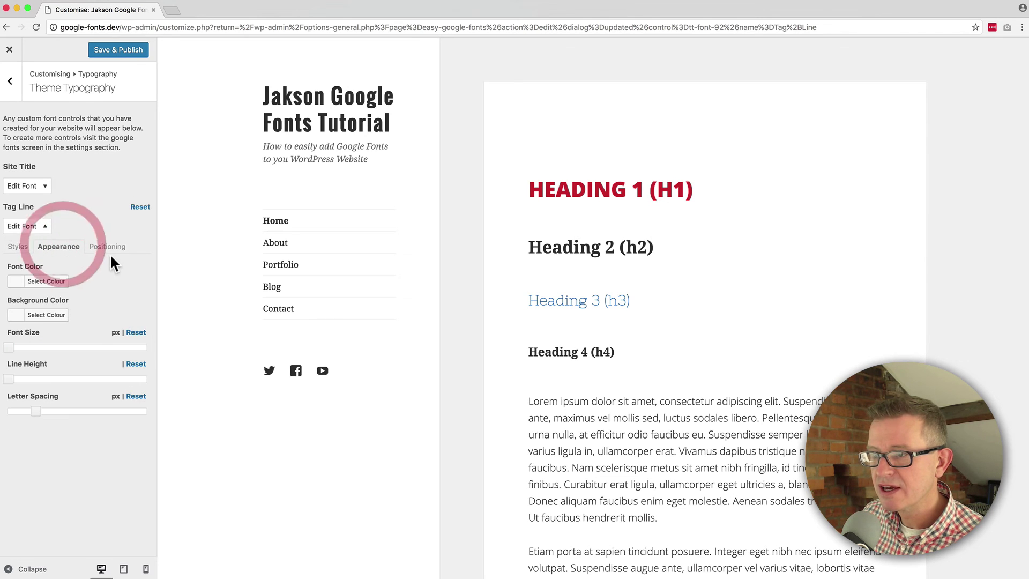
pyautogui.moveTo(9, 347); pyautogui.dragTo(31, 347)
pyautogui.click(127, 54)
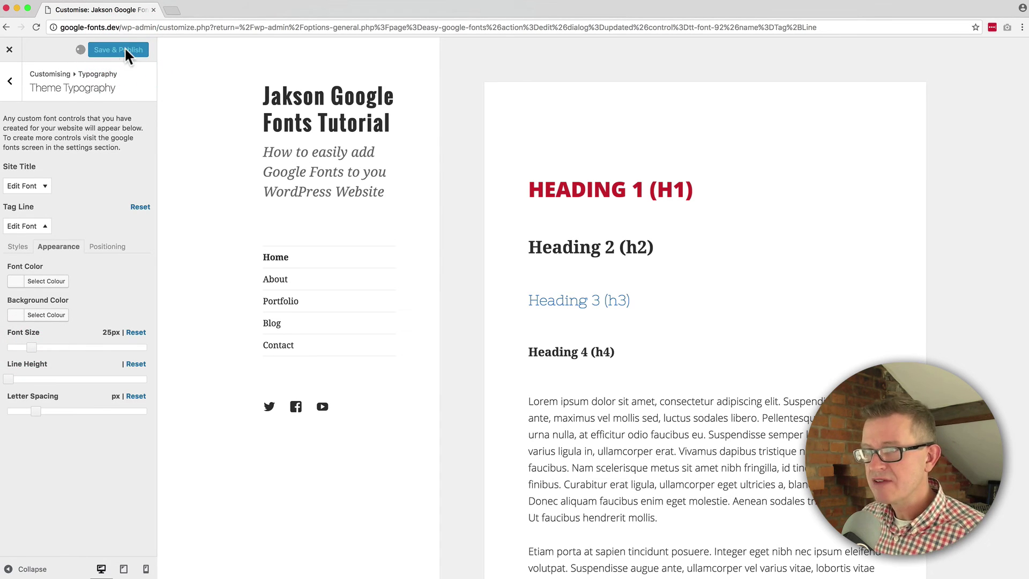
pyautogui.press('super+Tab')
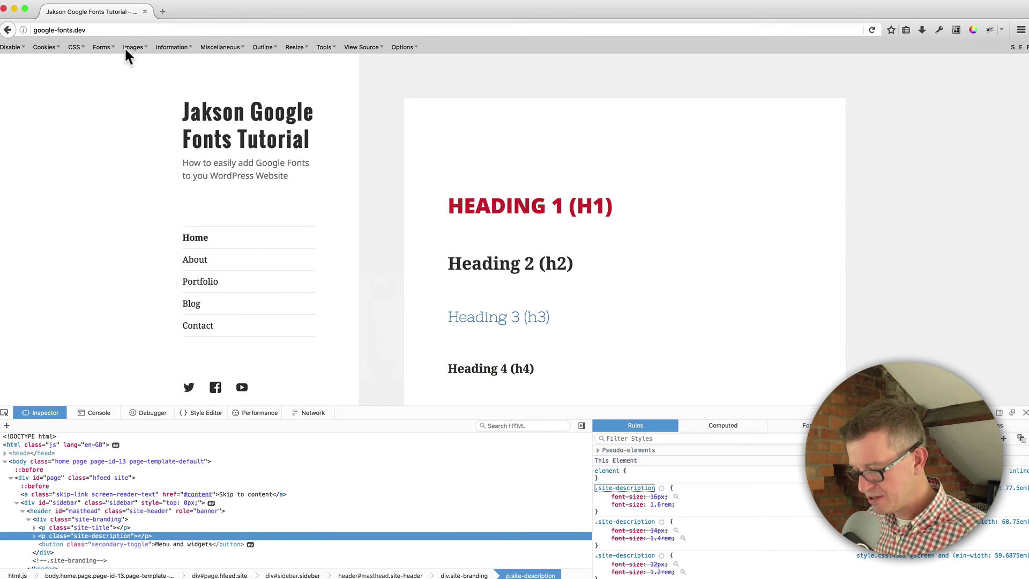
# Step: Close Firefox's developer tools and reload the live site to check the tagline
pyautogui.click(1025, 412)
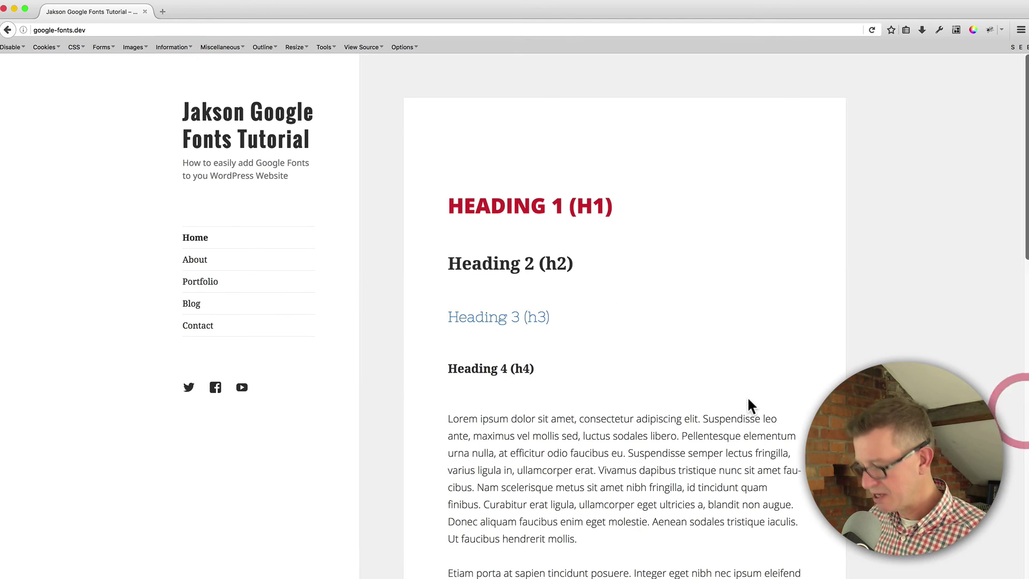
pyautogui.press('super+r')
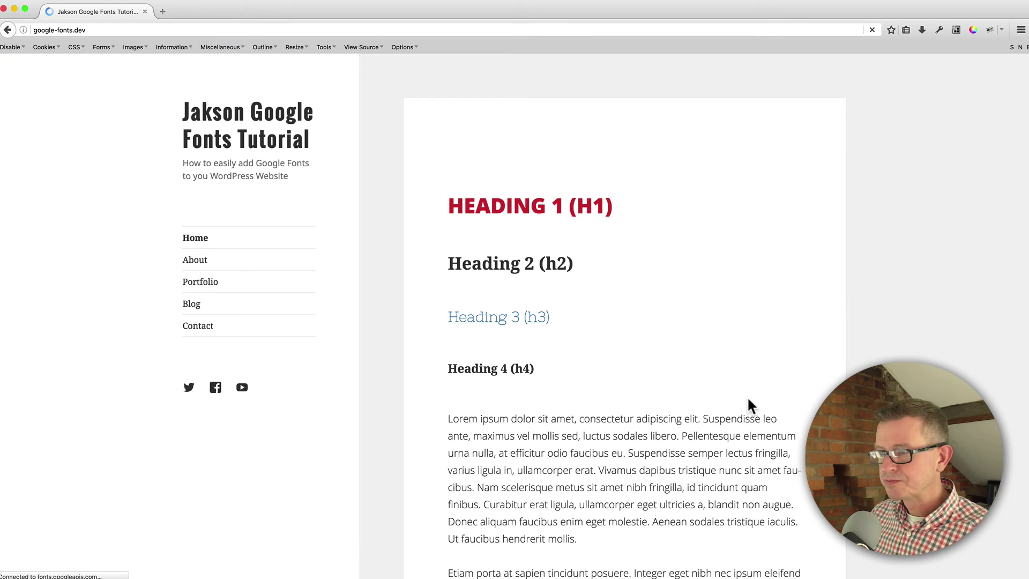